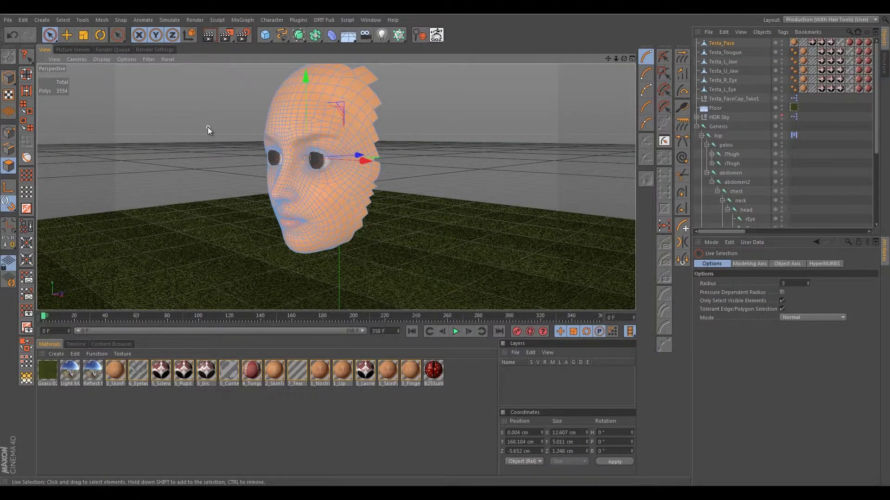
mouse_move(208, 127)
left_mouse_down("alt")
mouse_move(228, 155)
mouse_move(281, 135)
mouse_move(316, 143)
mouse_move(222, 146)
mouse_move(207, 155)
mouse_move(274, 135)
mouse_move(309, 154)
mouse_move(249, 142)
mouse_move(161, 150)
mouse_move(218, 165)
mouse_move(233, 143)
mouse_move(241, 148)
mouse_move(223, 130)
mouse_move(240, 140)
mouse_move(218, 141)
left_mouse_up("alt")
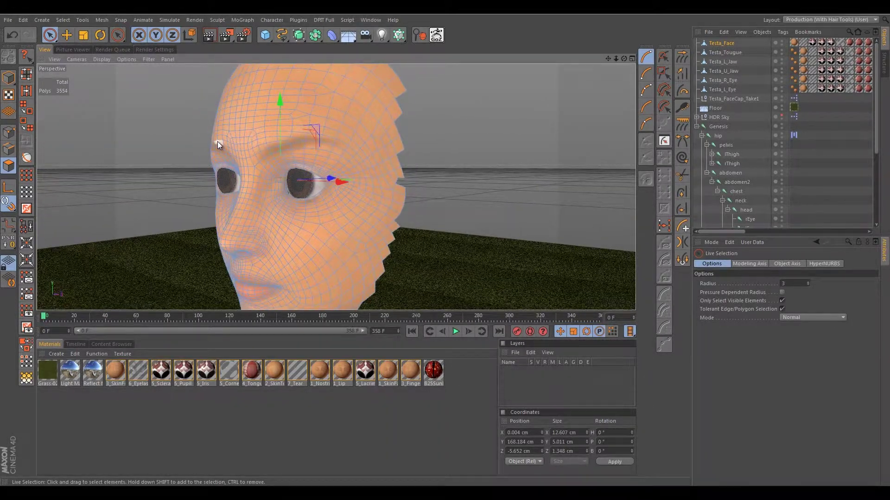
left_click_drag(218, 141, 265, 141, "alt")
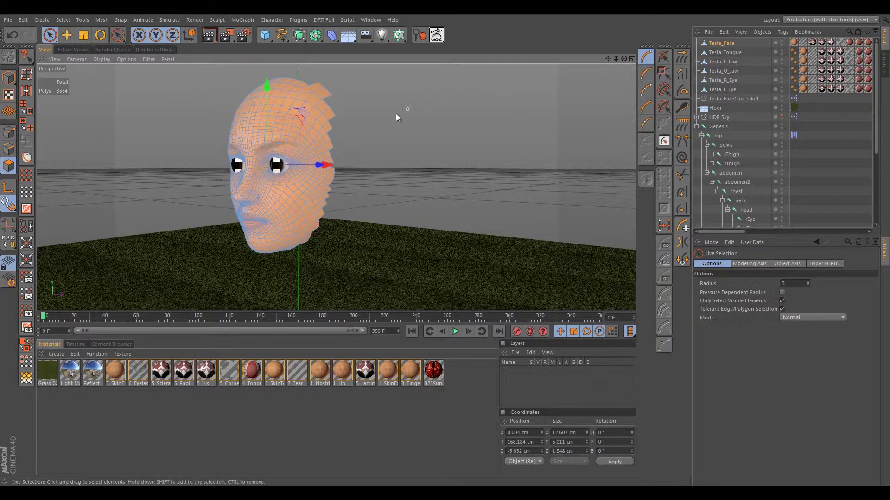
left_click_drag(405, 119, 135, 111, "alt")
right_click_drag(135, 112, 569, 201, "alt")
left_click_drag(551, 182, 290, 138, "alt")
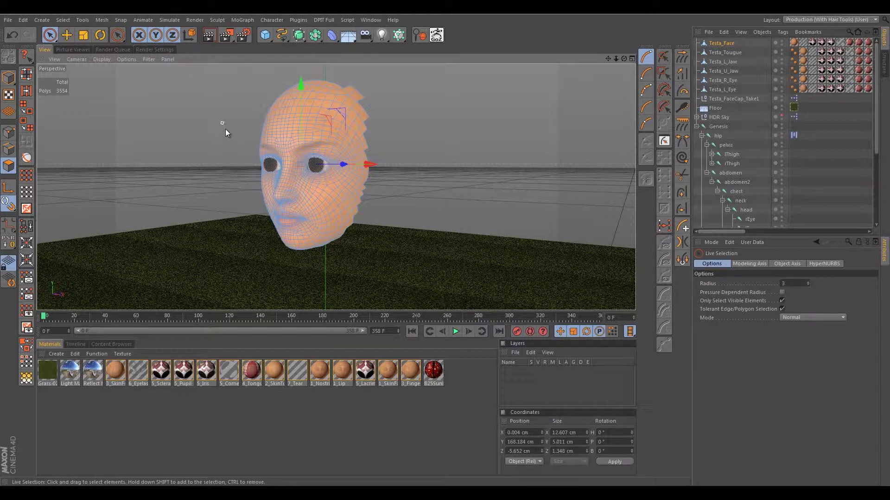
mouse_move(225, 134)
left_mouse_down("alt")
mouse_move(200, 143)
mouse_move(210, 141)
left_mouse_up("alt")
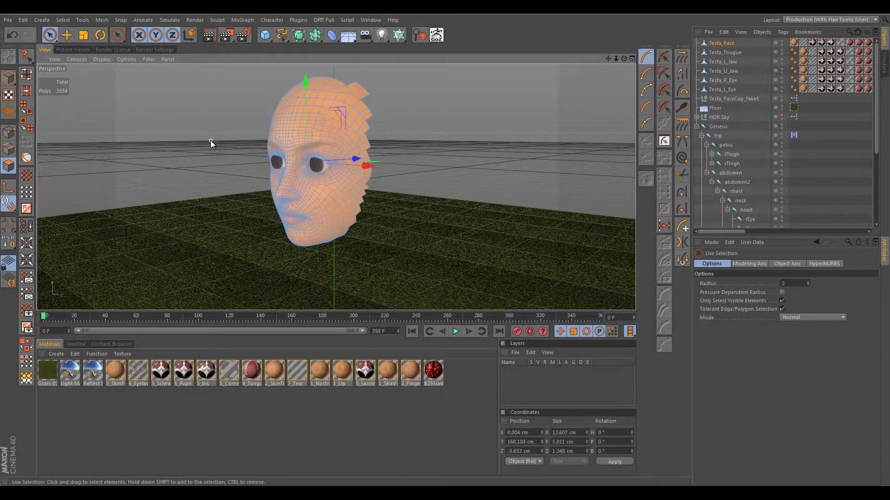
- Save the project, agreeing to store it in a format that previous versions can no longer load
key("ctrl+s")
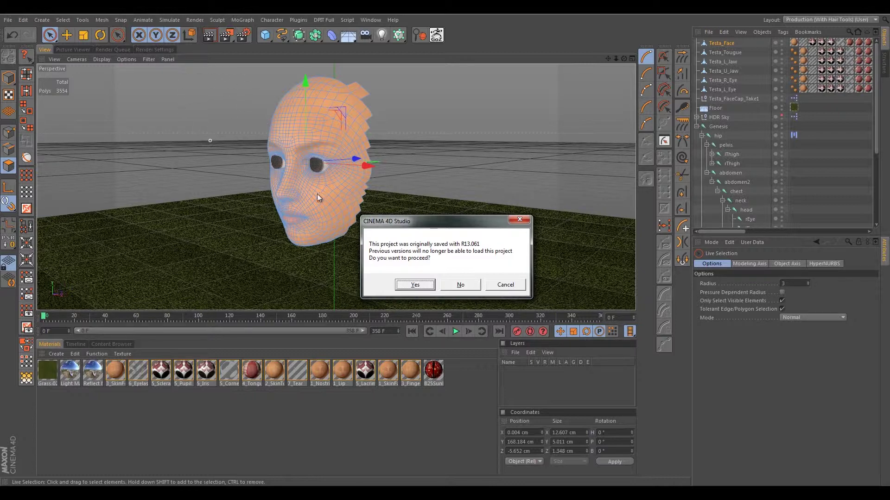
left_click_drag(409, 222, 359, 183)
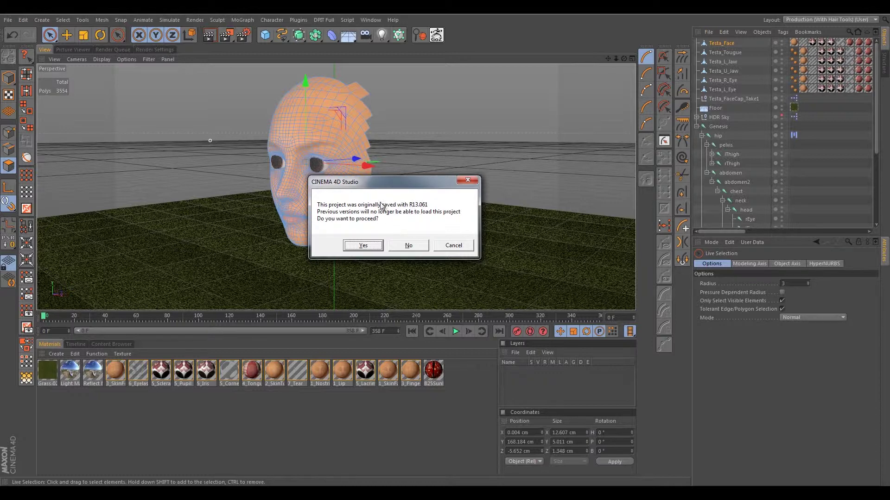
left_click(363, 245)
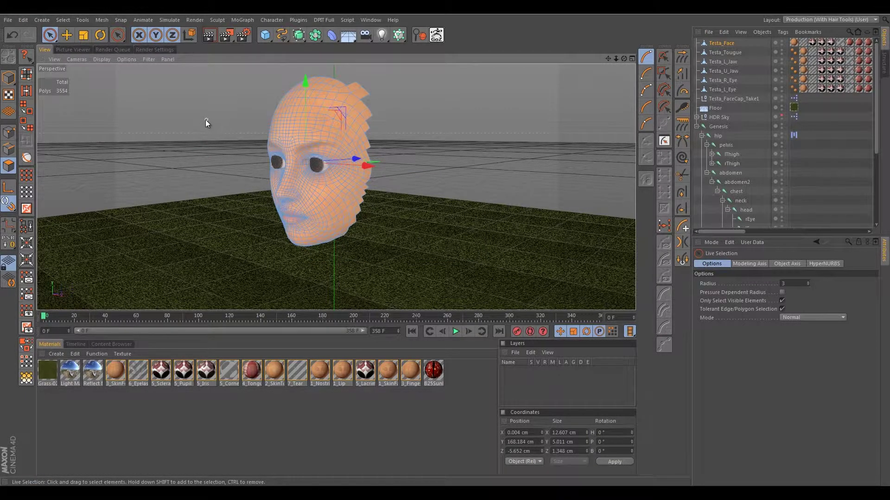
- Unhide all hidden polygons of the Testa_Face mesh so the complete head is shown
left_click_drag(205, 120, 297, 117, "alt")
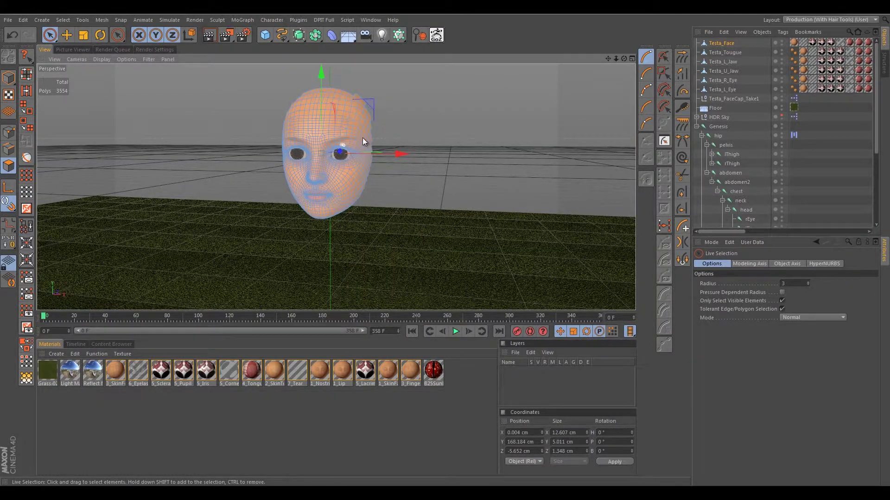
left_click_drag(431, 134, 408, 143, "alt")
scroll(378, 134, "up", 3)
left_click_drag(348, 168, 365, 157, "alt")
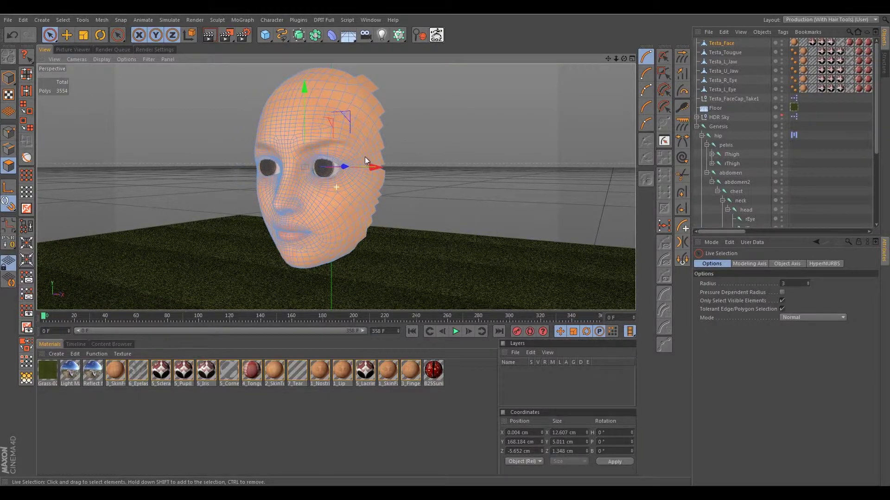
mouse_move(317, 205)
left_mouse_down("alt")
mouse_move(349, 204)
mouse_move(362, 190)
mouse_move(316, 204)
mouse_move(323, 200)
mouse_move(324, 218)
mouse_move(313, 201)
mouse_move(259, 213)
mouse_move(457, 197)
mouse_move(269, 201)
mouse_move(342, 193)
mouse_move(275, 203)
mouse_move(308, 210)
mouse_move(277, 209)
mouse_move(361, 200)
mouse_move(453, 214)
mouse_move(308, 213)
mouse_move(364, 212)
mouse_move(330, 217)
mouse_move(318, 211)
mouse_move(329, 206)
mouse_move(324, 192)
left_mouse_up("alt")
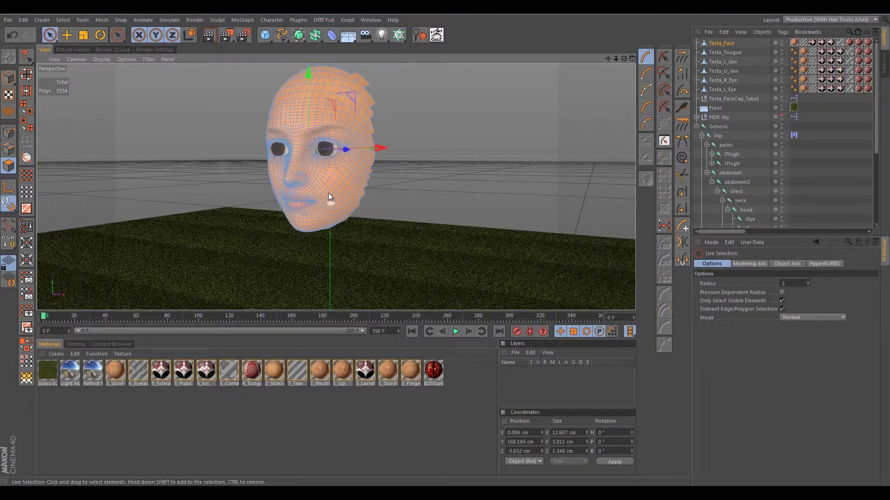
left_click_drag(325, 200, 290, 172, "alt")
scroll(316, 181, "up", 5)
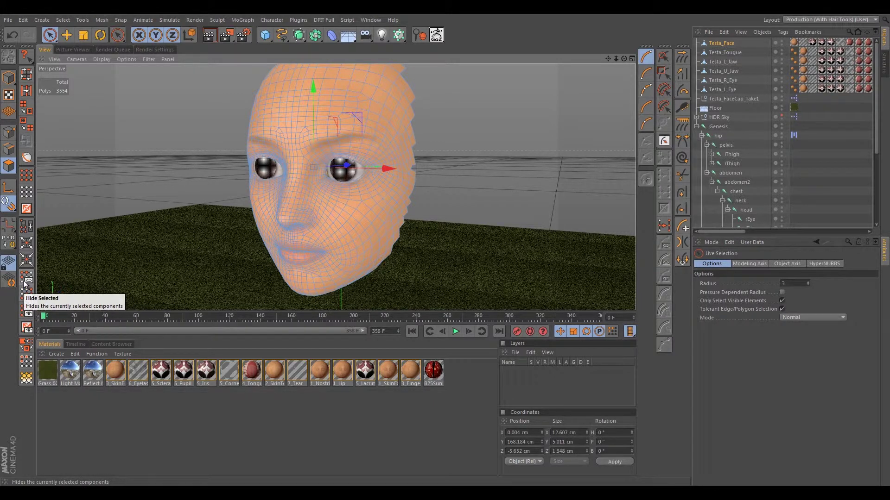
left_click(24, 313)
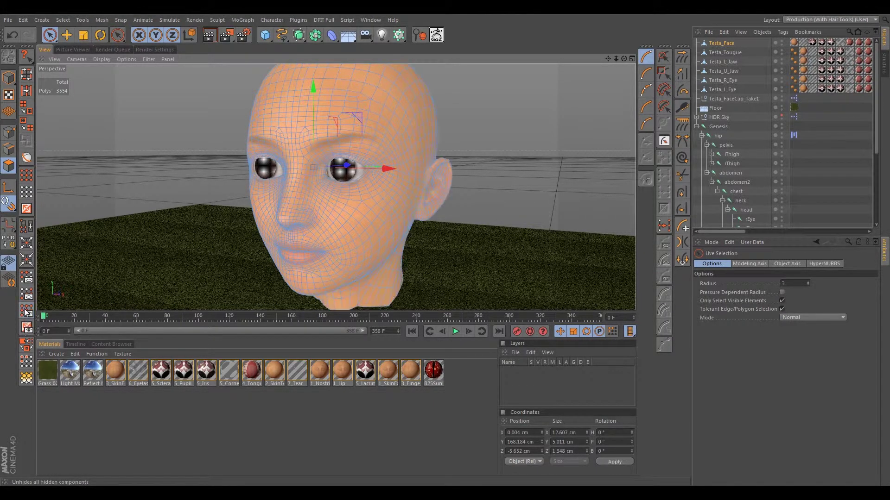
scroll(217, 194, "down", 3)
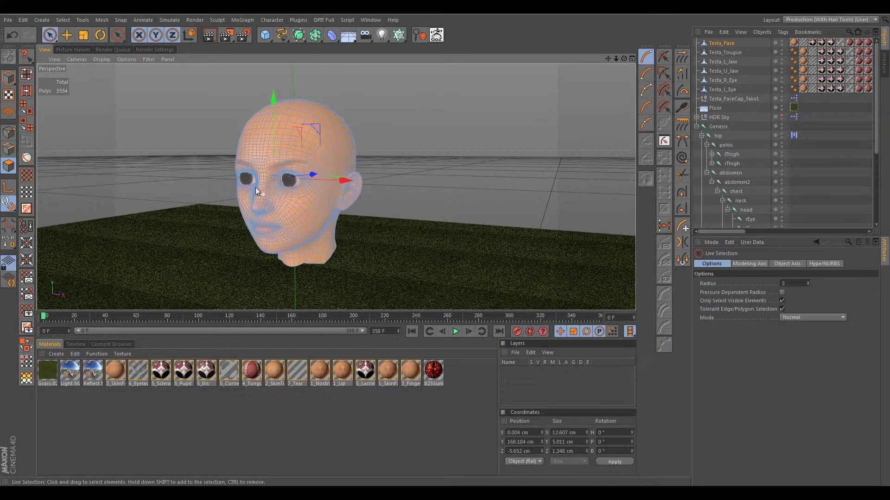
left_click_drag(255, 187, 281, 149, "alt")
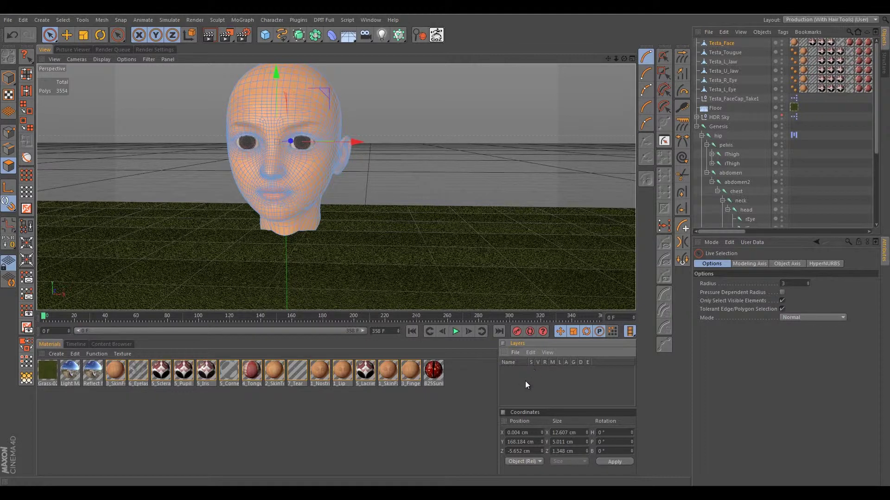
- Create a new layer and name it "Joints & Rigging Components"
left_click(511, 353)
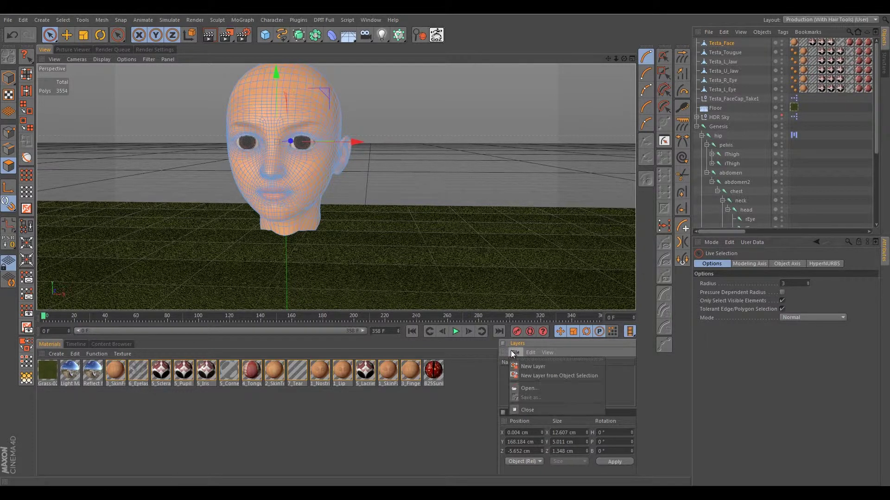
left_click(530, 367)
double_click(525, 370)
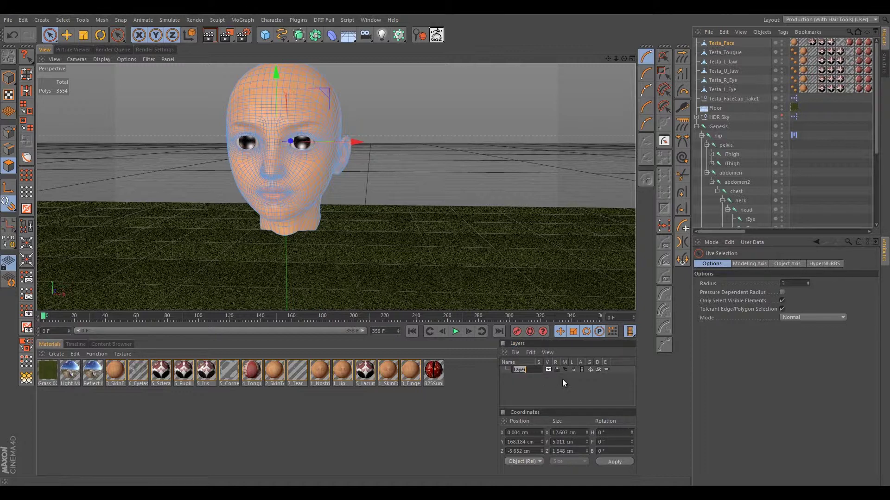
type("F")
key("BackSpace")
type("Jo")
type("ints")
type(" & R")
type("iggin")
type("g Co")
type("n")
type("p")
type("onent")
type("s")
key("Return")
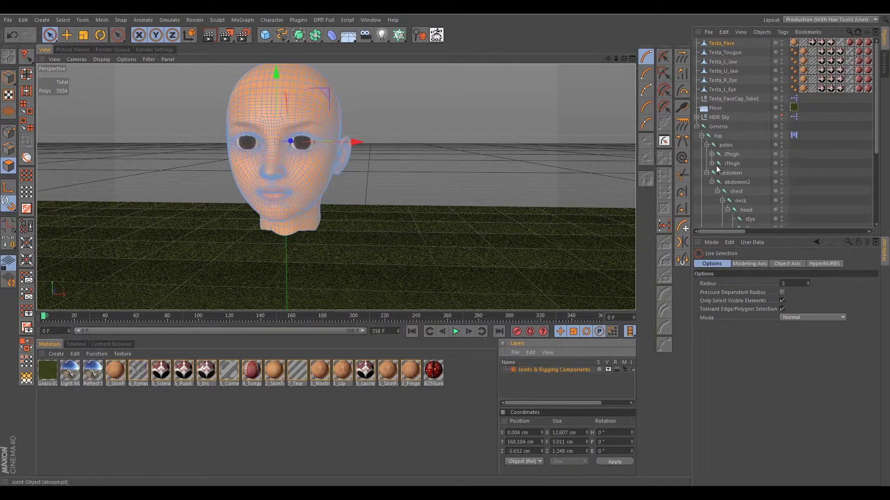
- Select the hip joint with all its child joints and assign them to the Joints & Rigging Components layer
left_click(718, 127)
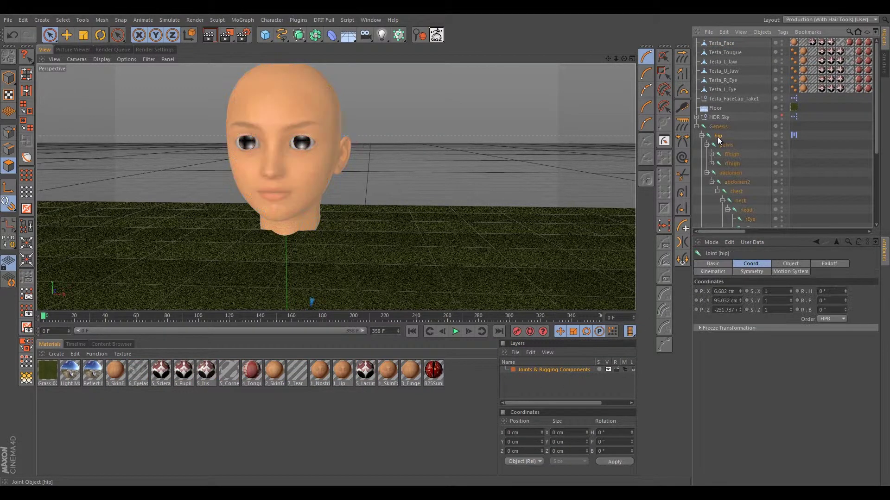
scroll(720, 148, "down", 3)
scroll(722, 155, "up", 5)
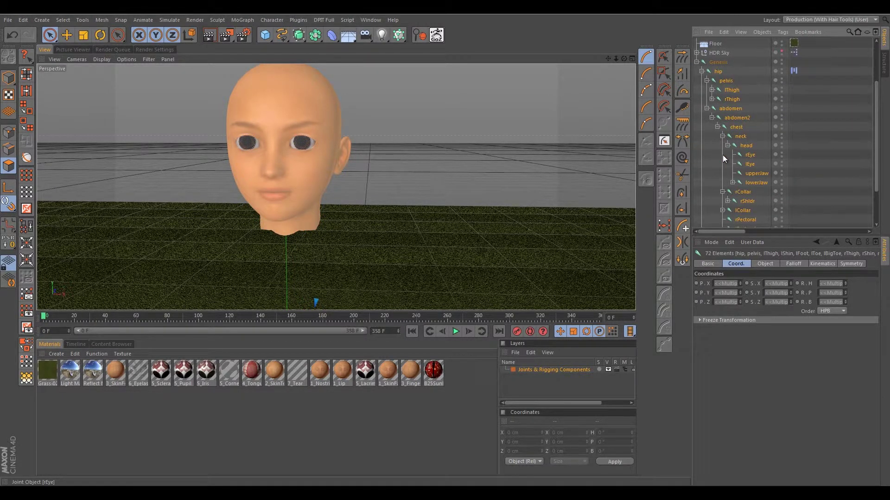
scroll(724, 155, "down", 3)
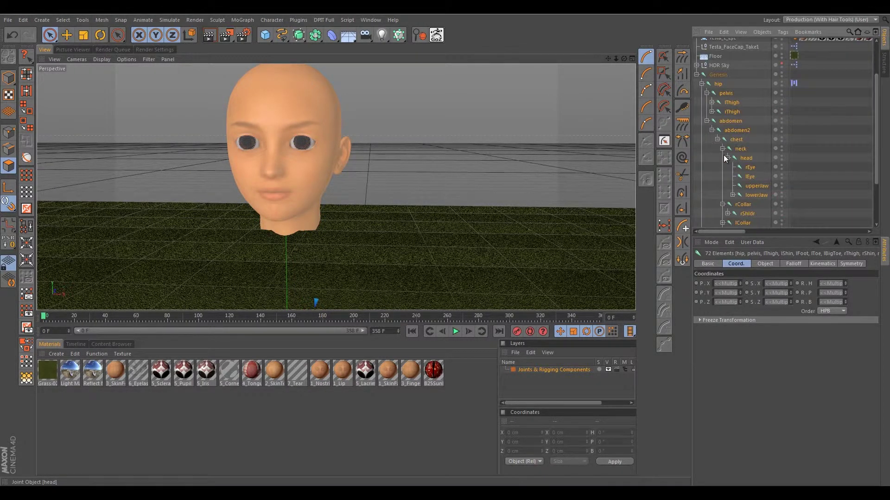
scroll(727, 160, "down", 2)
scroll(727, 161, "up", 3)
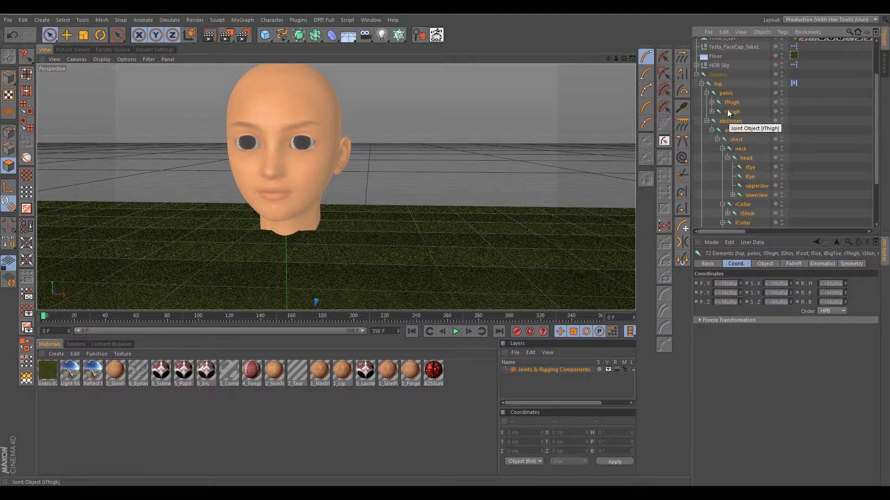
left_click_drag(718, 87, 713, 108)
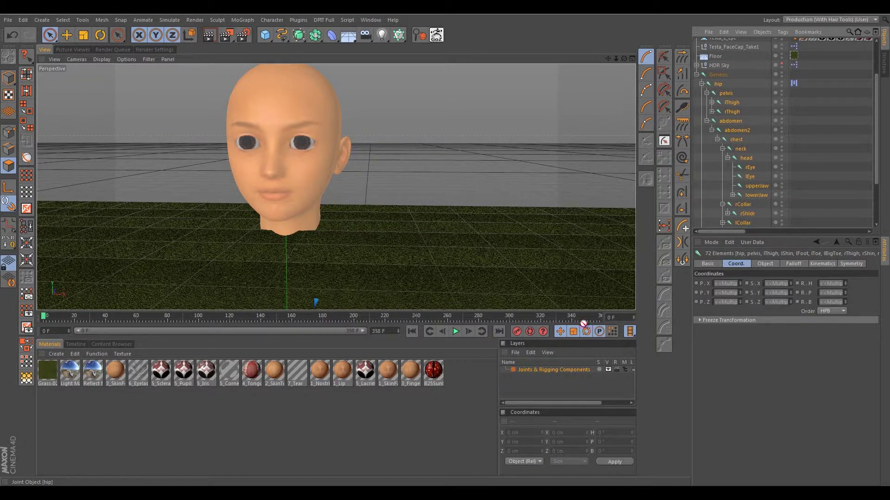
left_click(544, 369)
- Hide the Joints & Rigging Components layer in the viewport
scroll(382, 207, "down", 3)
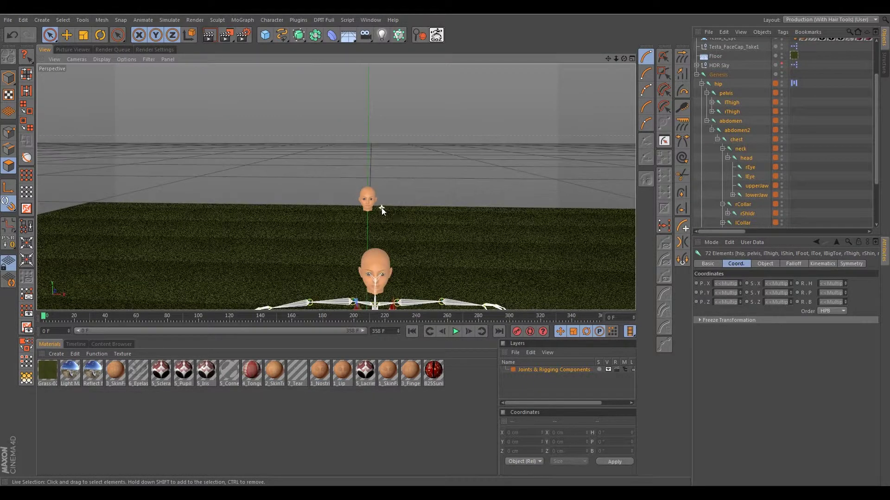
left_click_drag(426, 244, 277, 154, "alt")
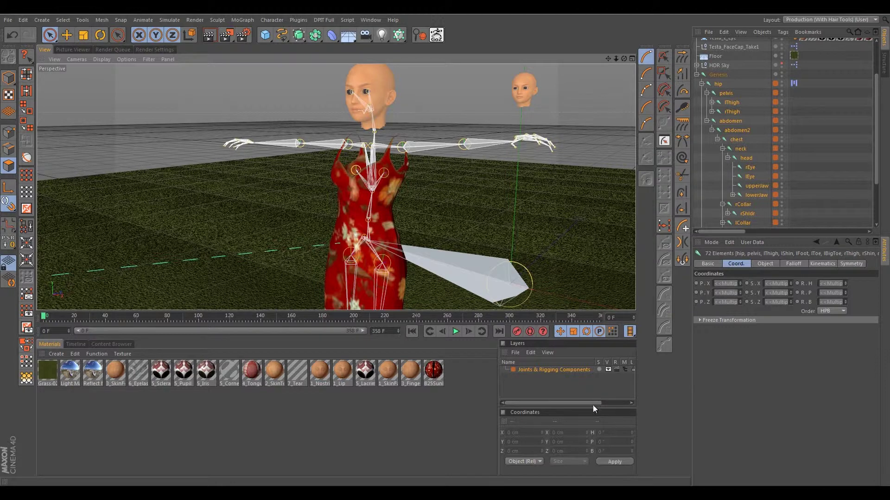
mouse_move(593, 403)
left_mouse_down()
mouse_move(613, 402)
mouse_move(576, 401)
left_mouse_up()
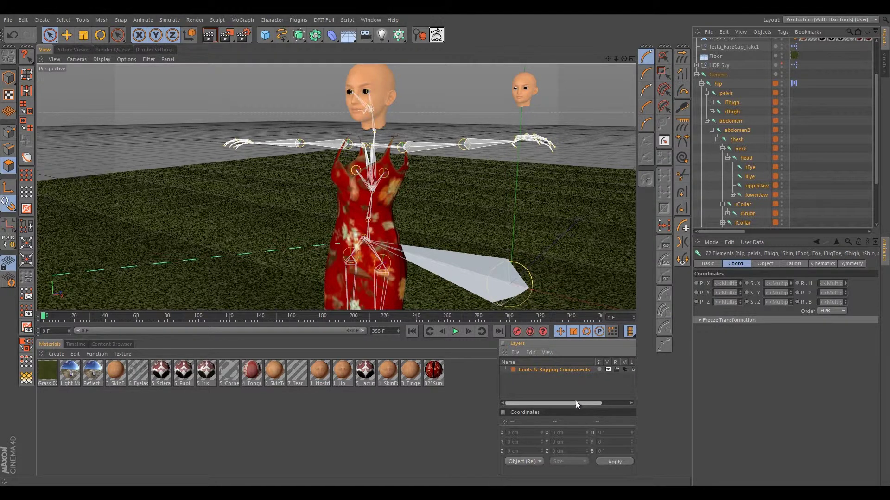
left_click(608, 370)
- Examine the dressed character and the separate head behind it with the joints hidden
scroll(424, 160, "down", 5)
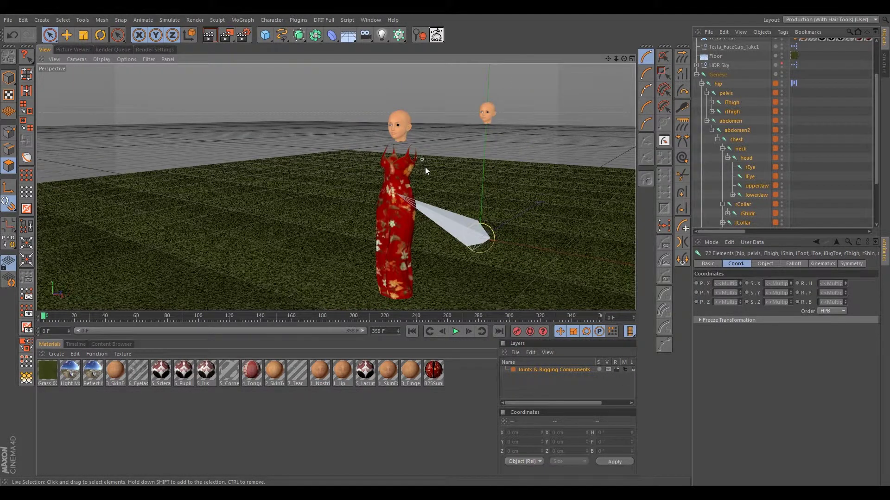
scroll(427, 169, "up", 5)
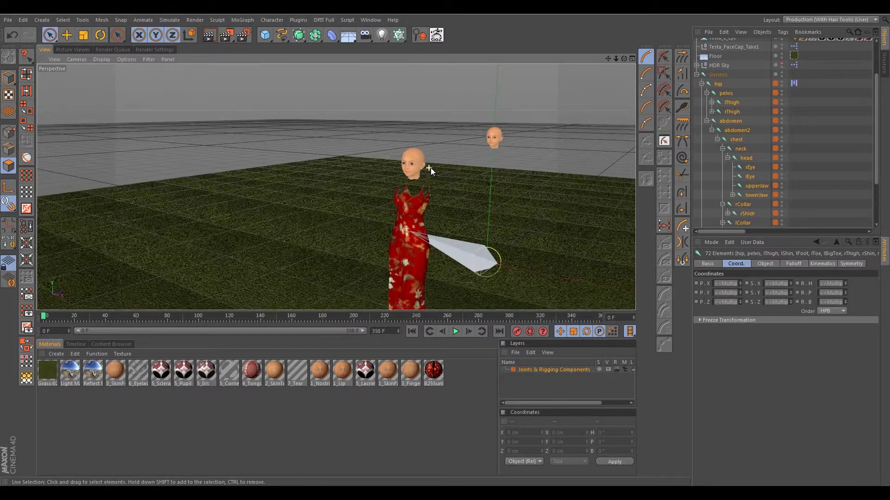
scroll(430, 168, "up", 8)
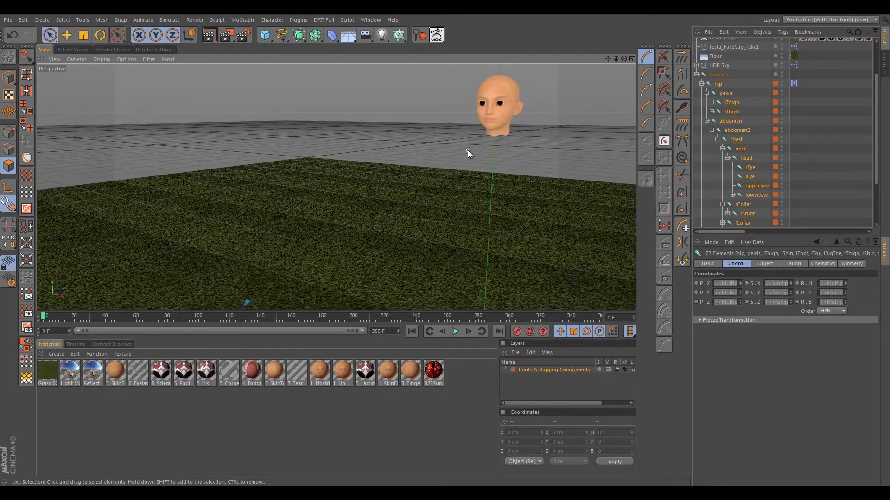
scroll(468, 151, "down", 3)
scroll(231, 190, "up", 3)
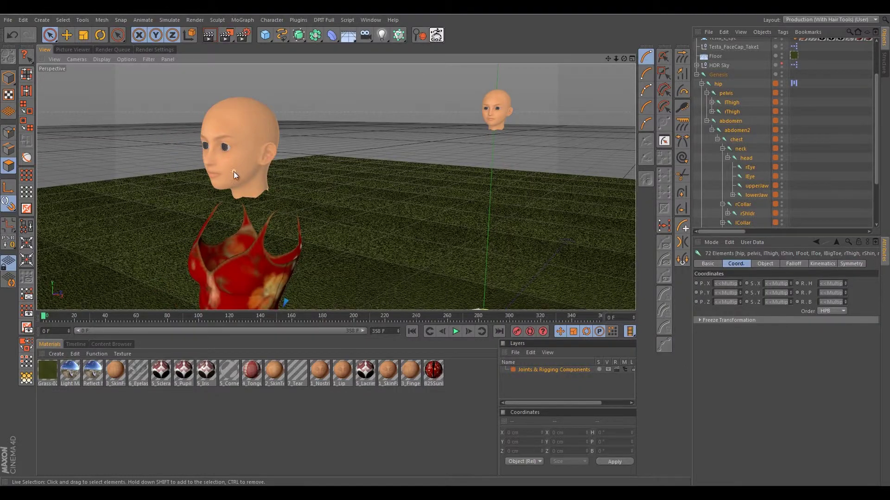
scroll(300, 160, "down", 3)
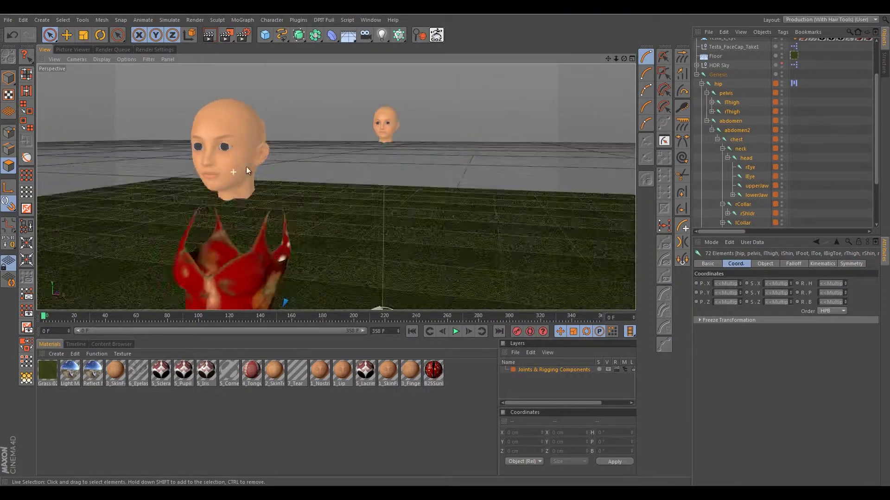
scroll(240, 165, "up", 4)
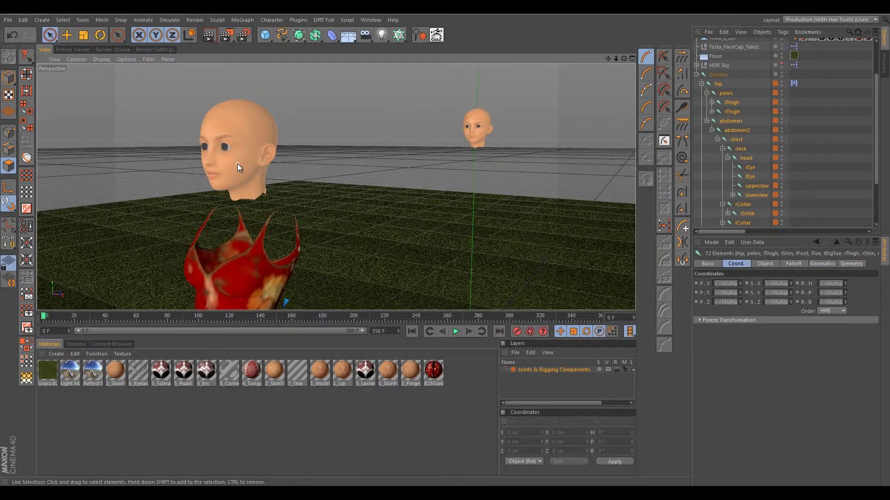
middle_click_drag(238, 163, 307, 143, "alt")
left_click_drag(307, 142, 366, 136, "alt")
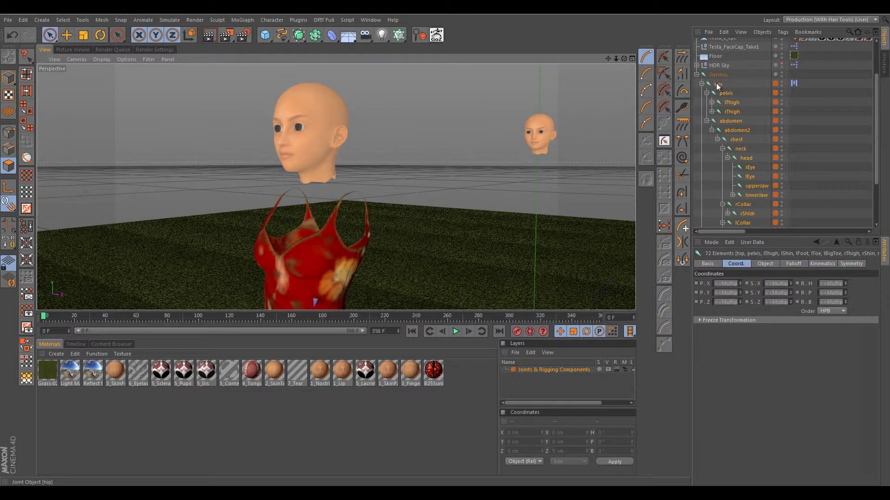
- Collapse the hip joint hierarchy and create a new layer named "Softimage FR Components"
left_click(701, 84)
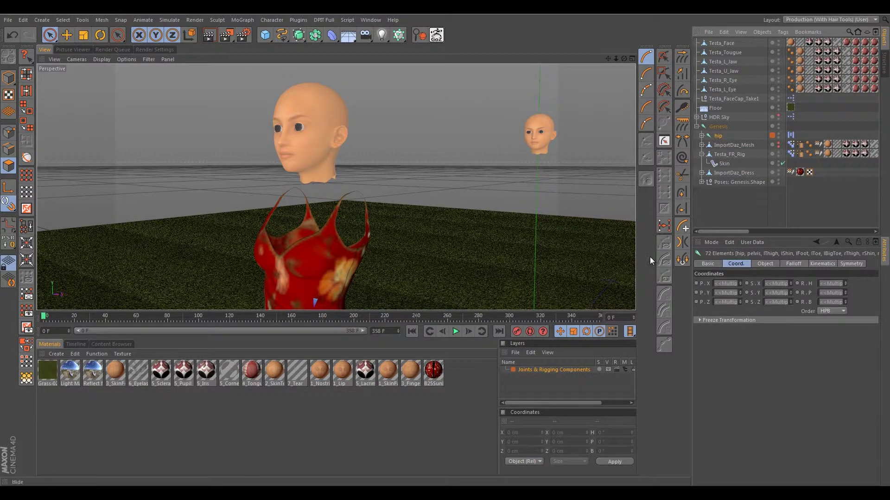
left_click(514, 352)
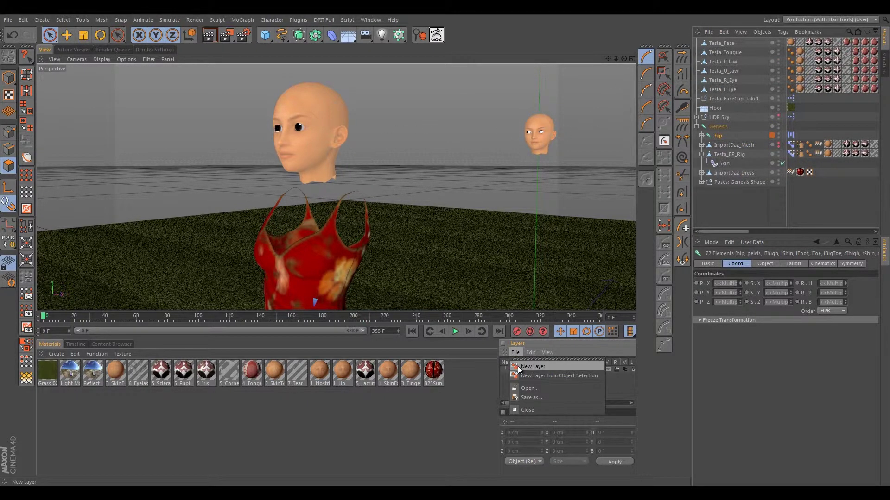
left_click(519, 366)
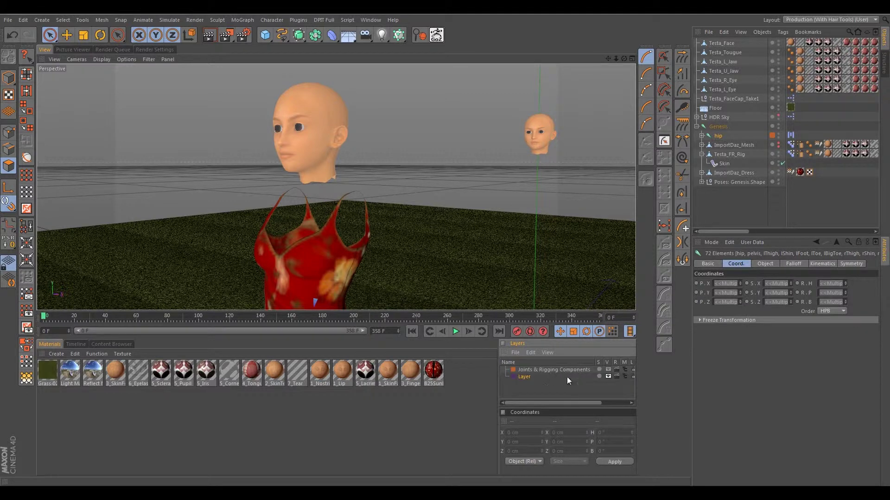
double_click(522, 377)
type("S")
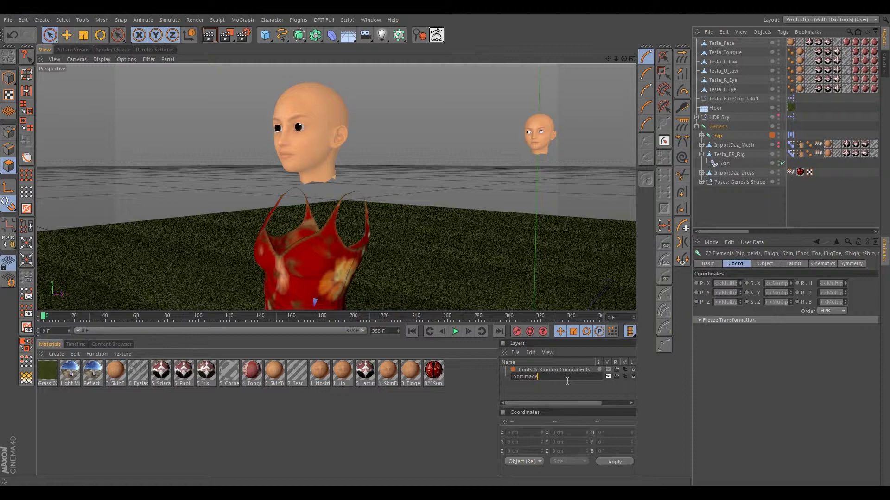
type("oftimage FR Components")
key("Return")
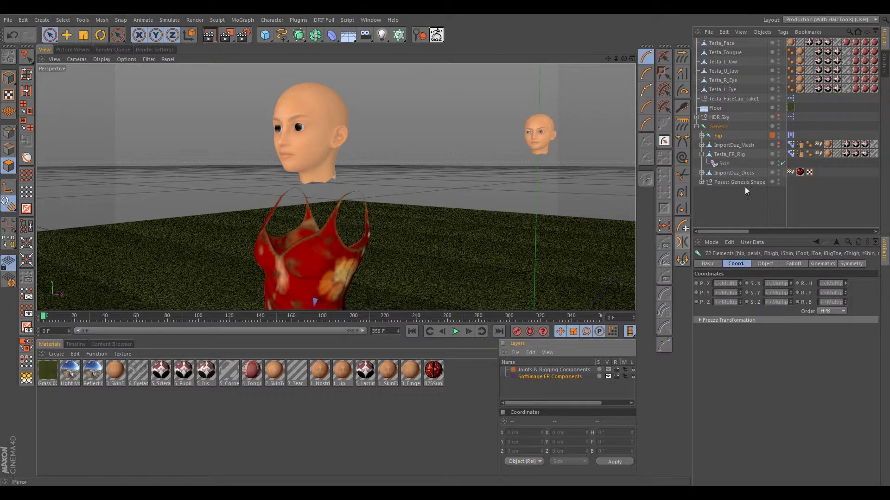
- Assign the six Testa face, tongue, jaw and eye meshes to the Softimage FR Components layer and check its viewport visibility toggle
left_click(718, 44)
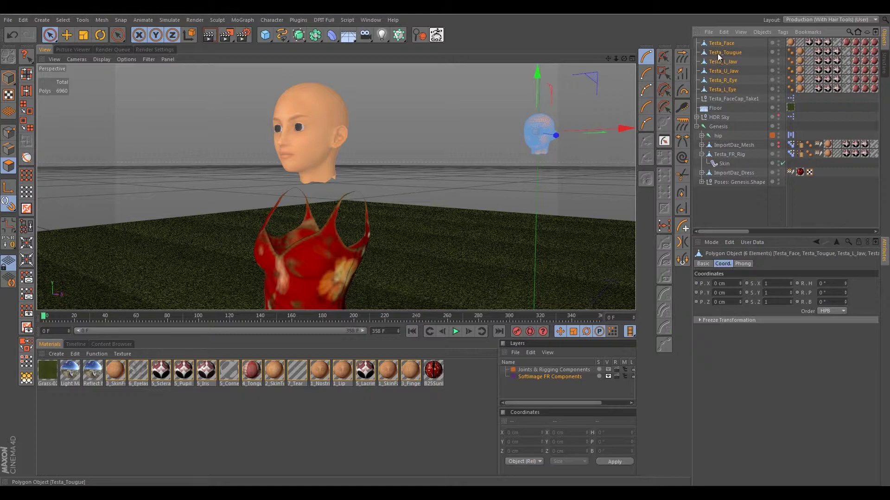
left_click_drag(718, 57, 553, 373)
left_click_drag(552, 377, 553, 378)
left_click(607, 376)
left_click(607, 376)
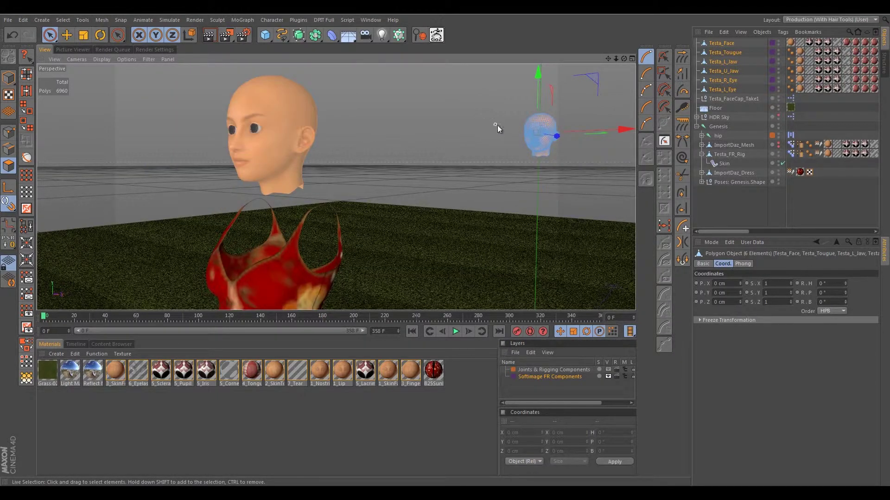
- Delete the Testa_FR_Rig head object together with its Skin deformer
middle_click_drag(491, 125, 469, 144, "alt")
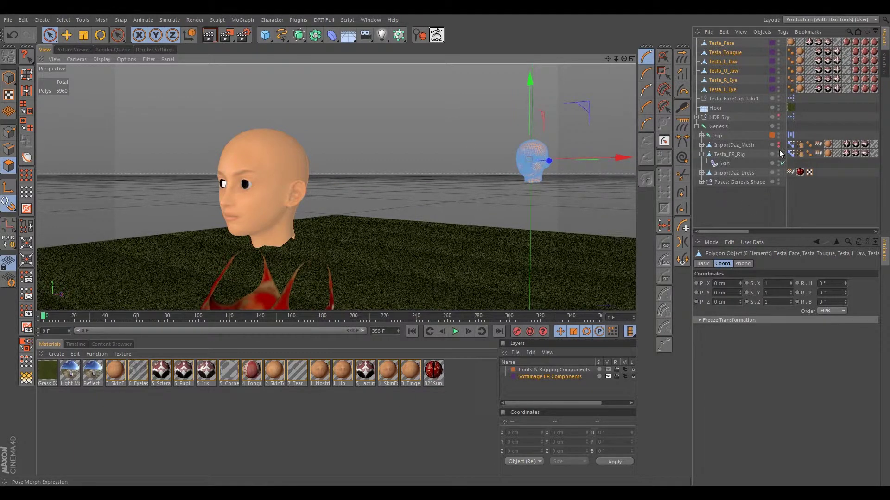
left_click(731, 154)
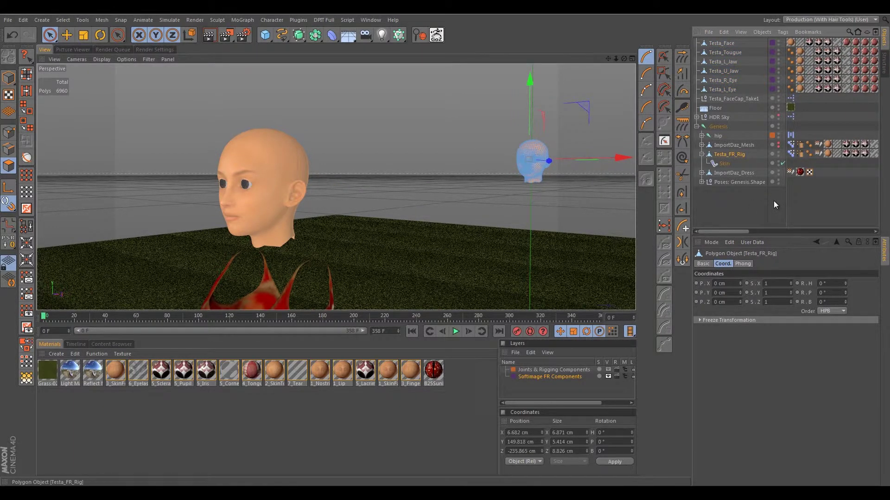
key("Delete")
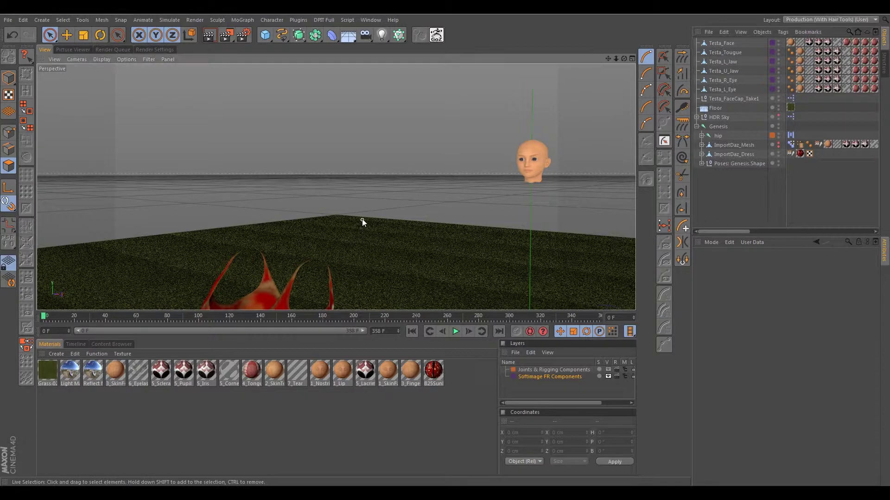
- Create a new layer and name it "Main Mesh"
left_click_drag(363, 219, 386, 166, "alt")
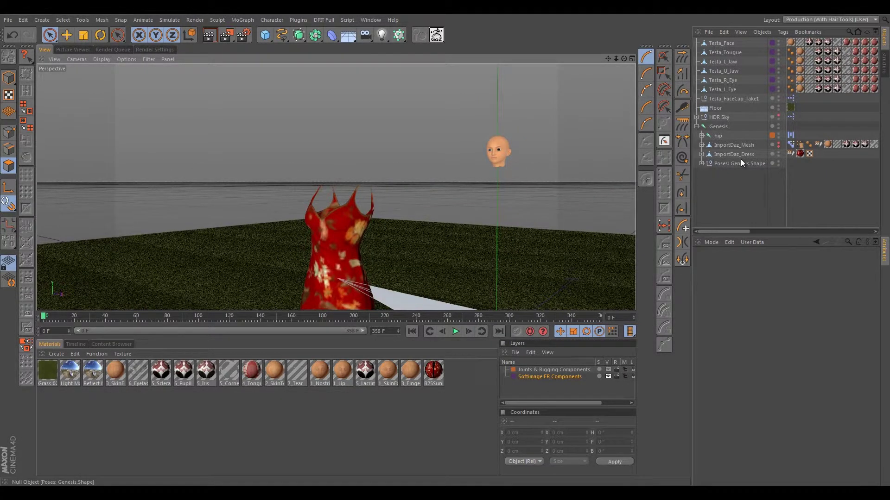
left_click(516, 352)
left_click(533, 369)
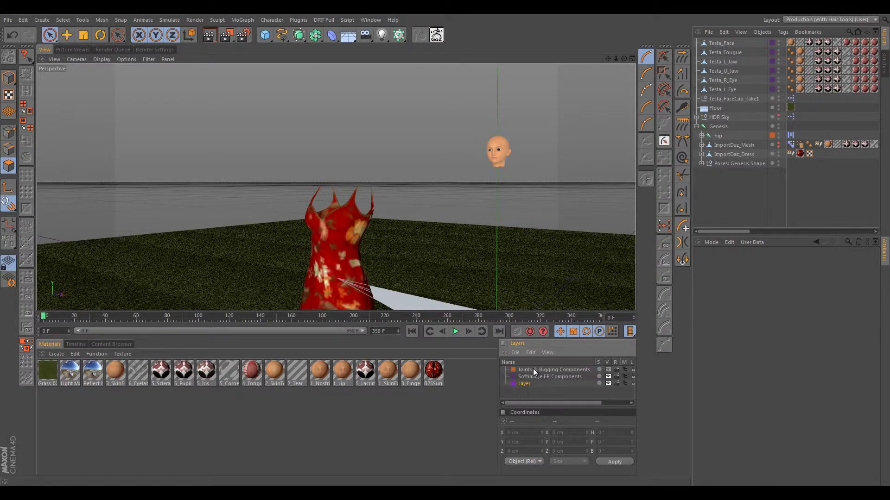
double_click(523, 385)
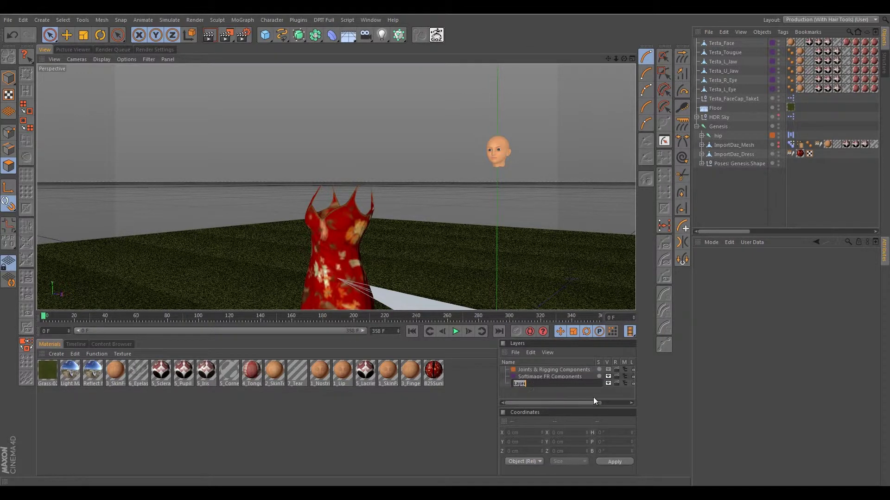
type("Main Mesh")
key("Return")
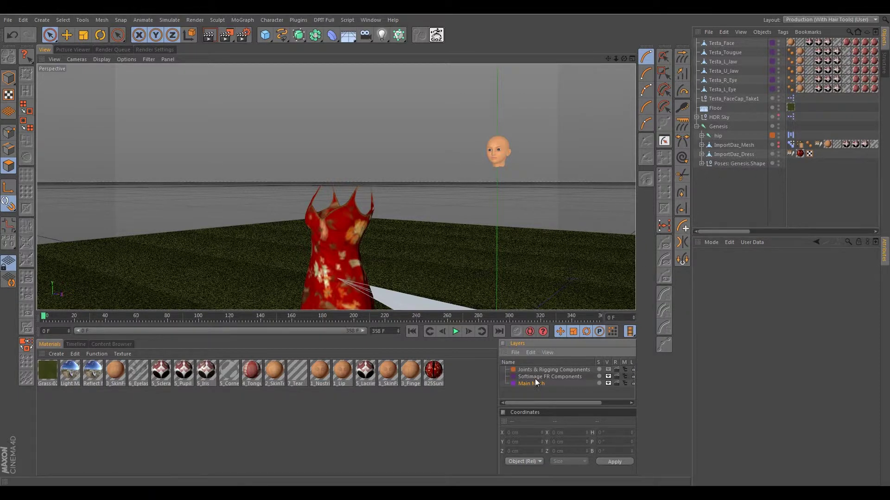
- Assign the ImportDaz_Mesh object to the Main Mesh layer and rename the object "Testa_Mesh"
left_click(725, 145)
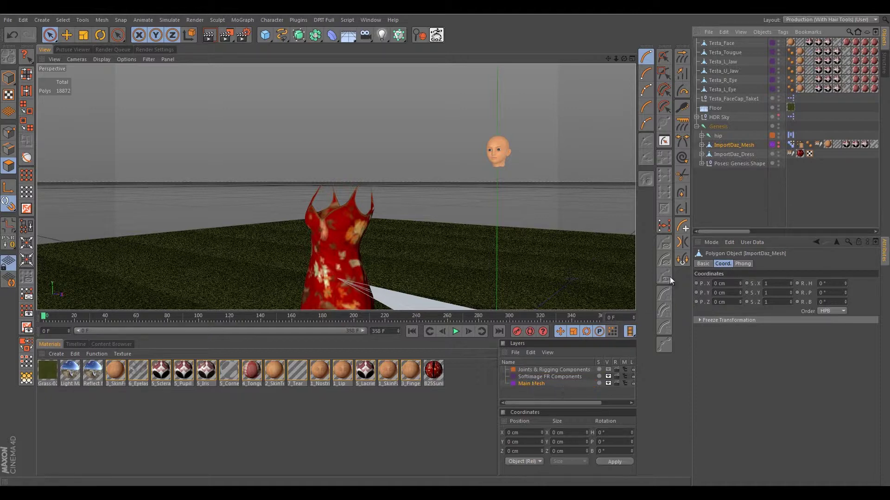
double_click(737, 146)
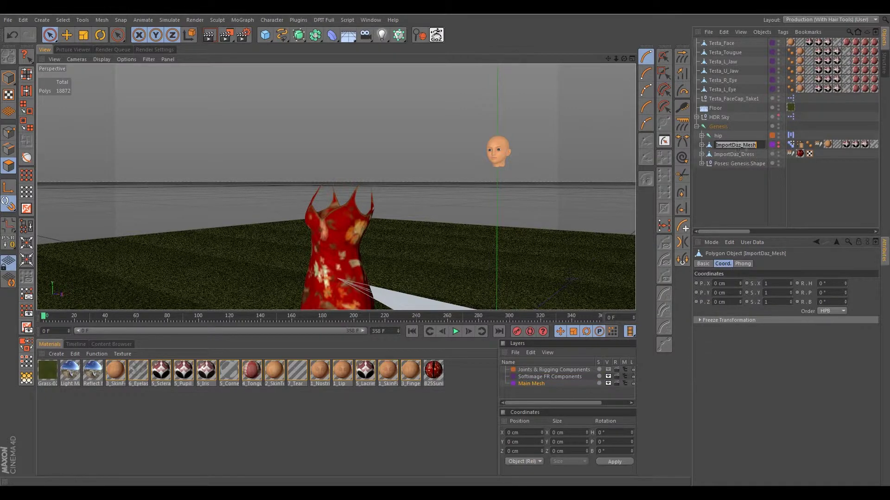
left_click_drag(738, 145, 716, 146)
type("1")
key("Delete")
key("Delete")
type("esta_")
left_click(743, 147)
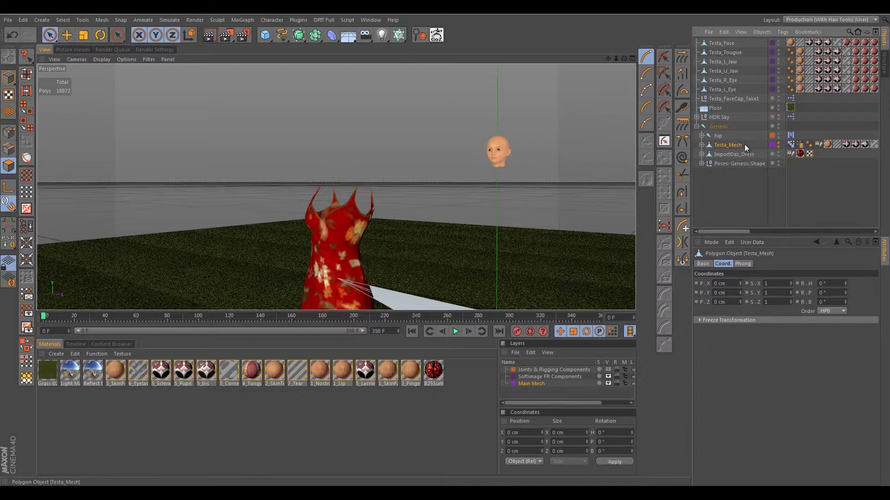
- Turn on Testa_Mesh's own viewport visibility, then hide the Main Mesh layer in the viewport
left_click(778, 144)
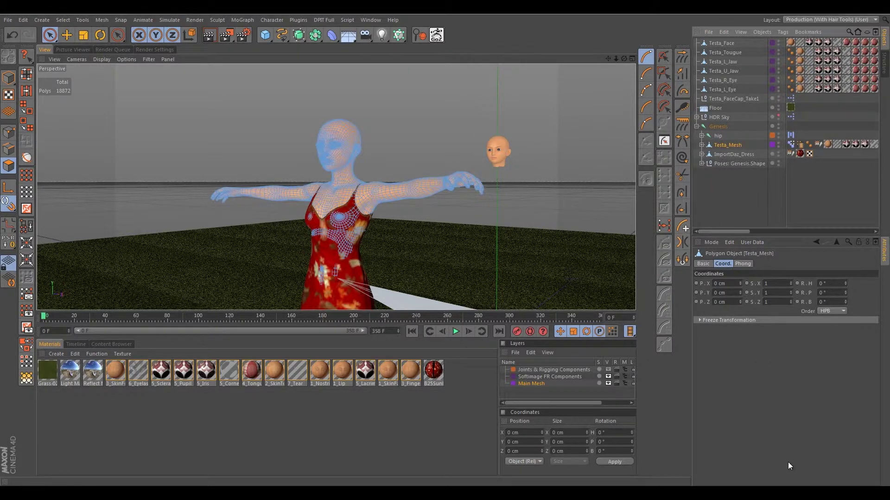
left_click(608, 383)
scroll(291, 203, "up", 3)
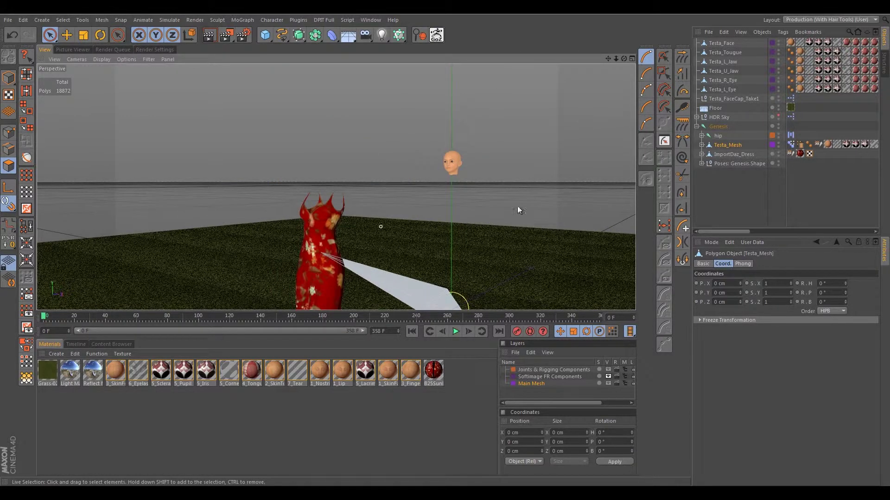
- Create a new layer and name it "Clothes"
left_click(514, 351)
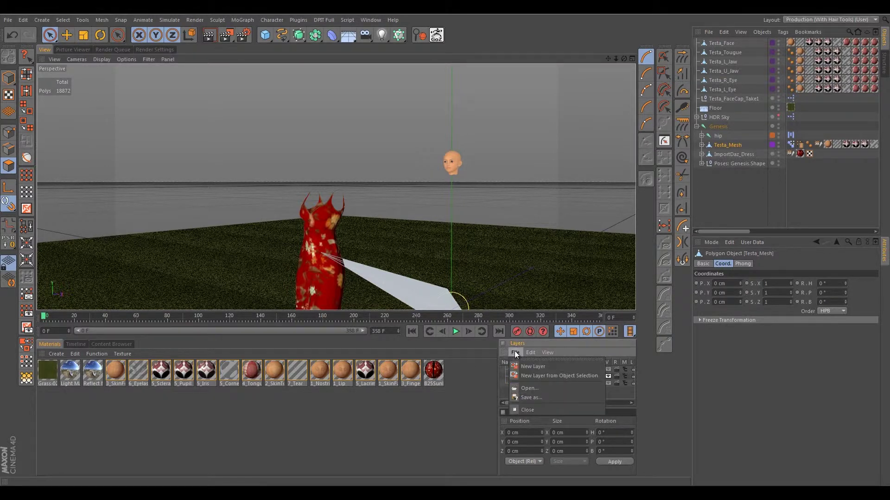
left_click(512, 365)
key("ctrl+n")
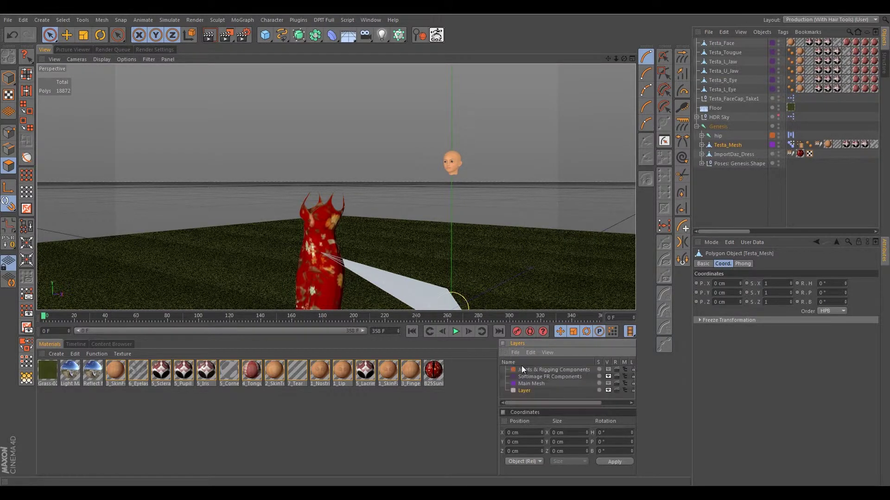
double_click(523, 390)
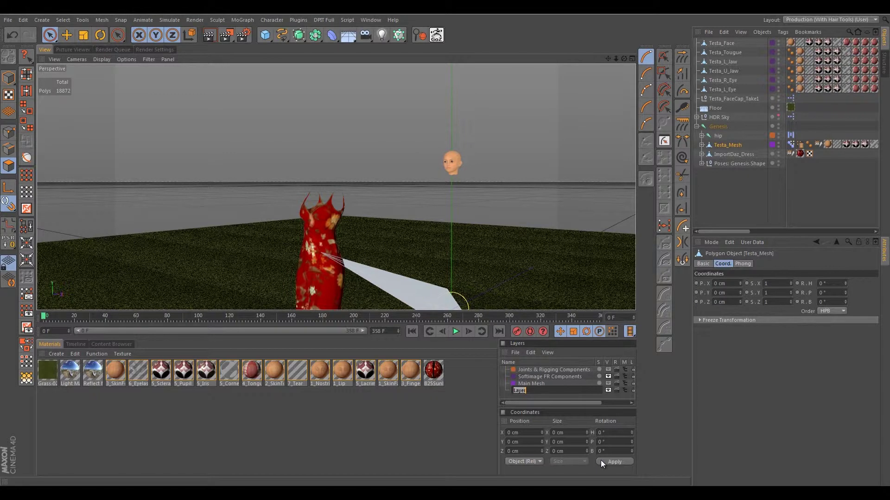
type("Clothes")
left_click(509, 390)
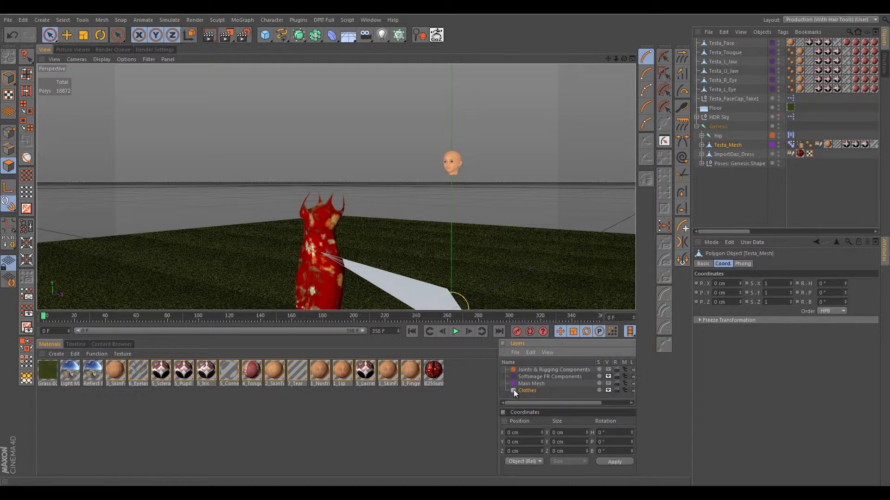
- Assign the ImportDaz_Dress object to the Clothes layer and rename the object "Testa_Dress"
left_click(721, 154)
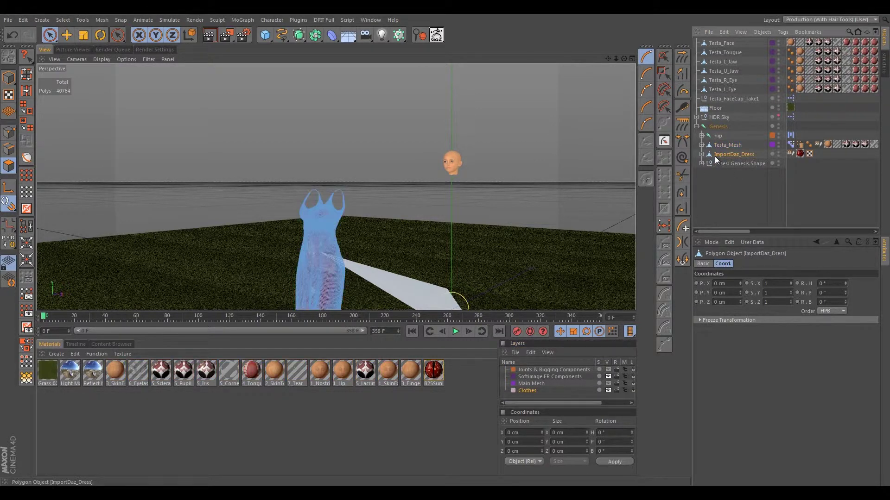
left_click_drag(715, 155, 527, 391)
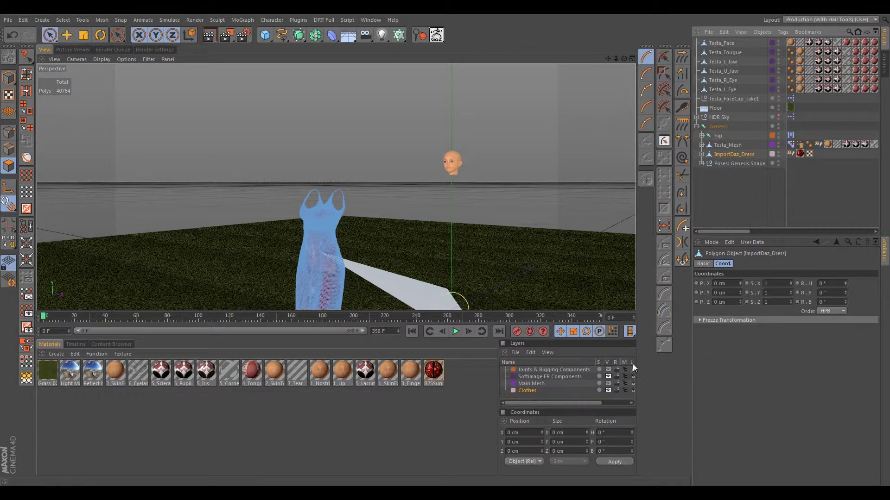
double_click(739, 154)
left_click_drag(743, 156, 716, 155)
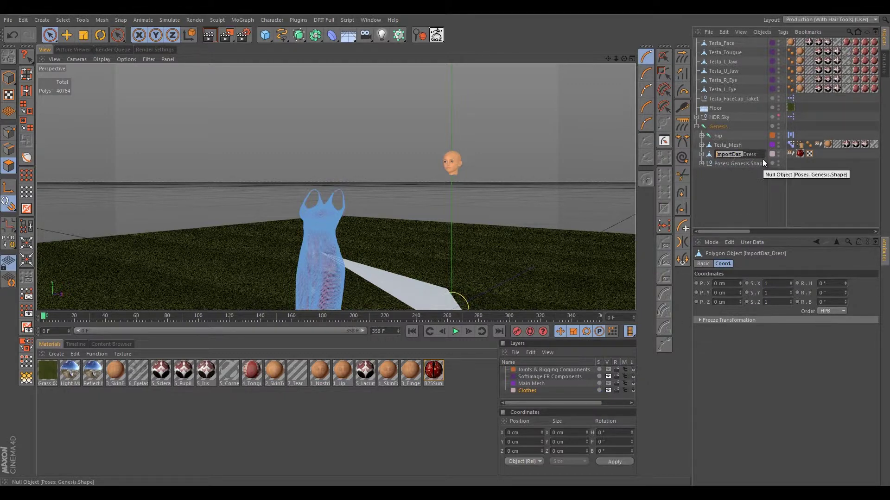
type("Testa_")
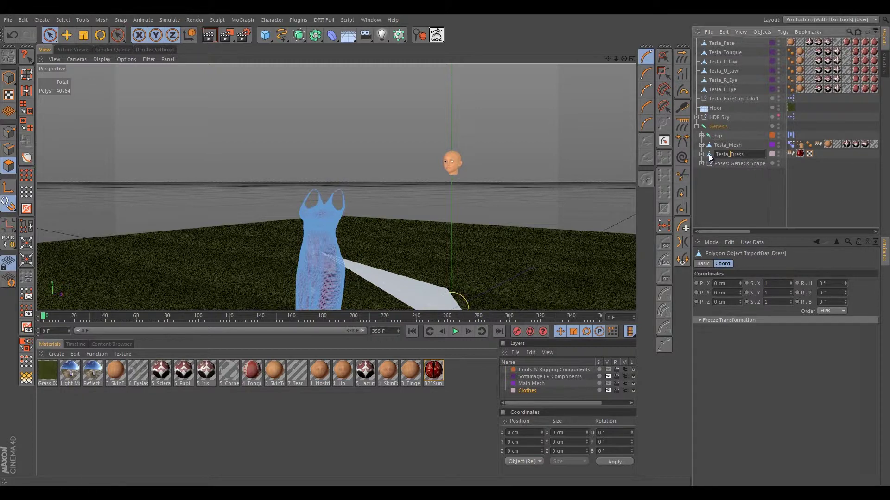
key("Return")
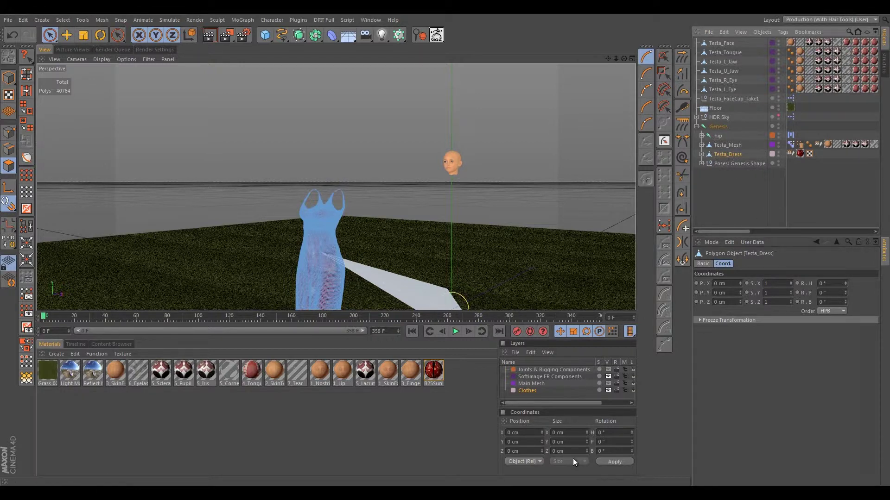
- Hide the Clothes layer in the viewport and bring the separate head into view
left_click(607, 390)
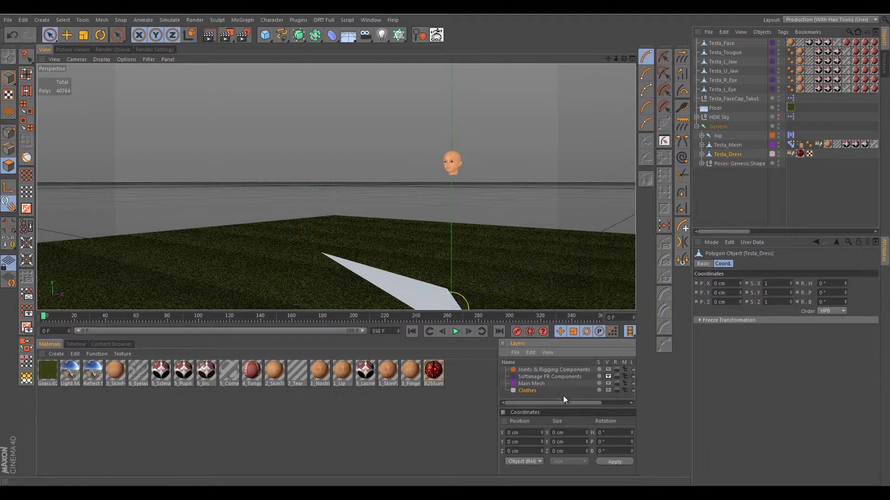
left_click_drag(413, 209, 429, 224, "alt")
left_click_drag(402, 174, 419, 181, "alt")
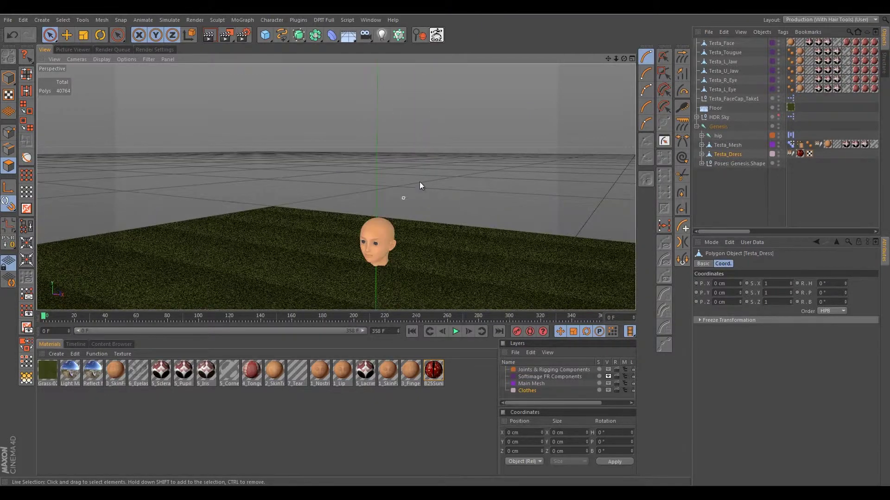
- Assign only the Genesis root joint to the Joints & Rigging Components layer
left_click(721, 128)
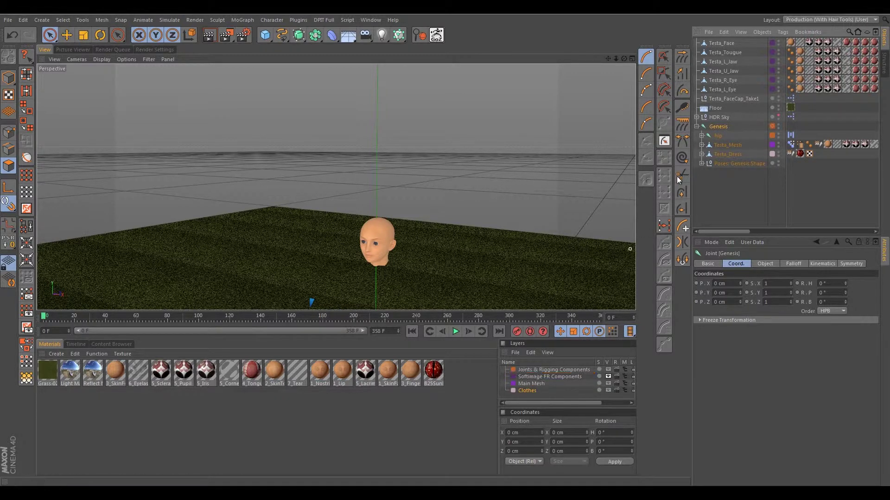
scroll(346, 213, "down", 5)
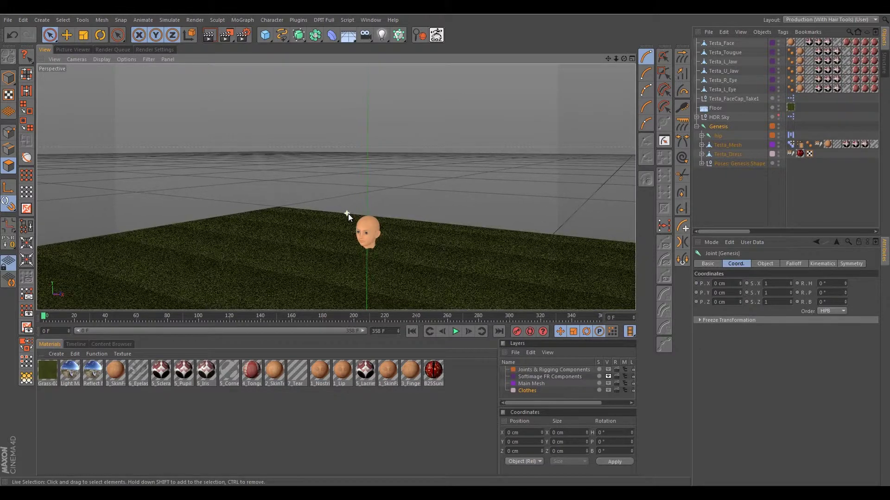
middle_click_drag(349, 213, 366, 199, "alt")
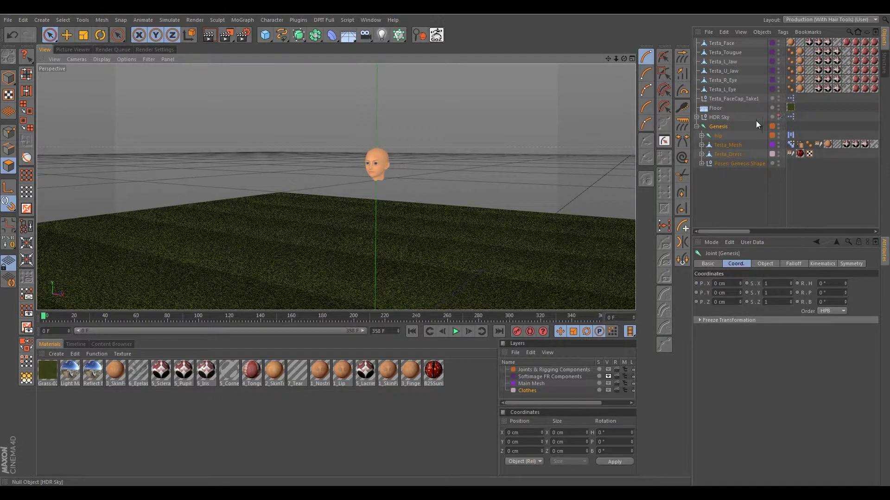
- Select the Testa_Face object and save the scene
left_click(727, 116)
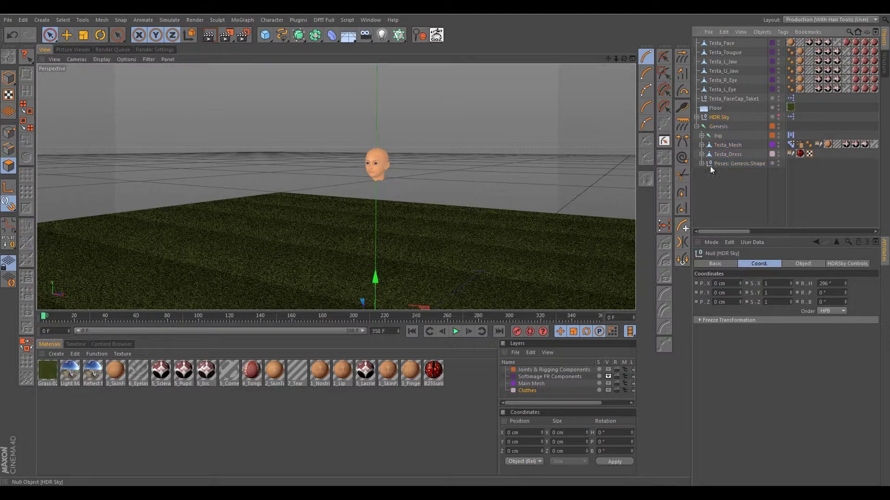
left_click(524, 397)
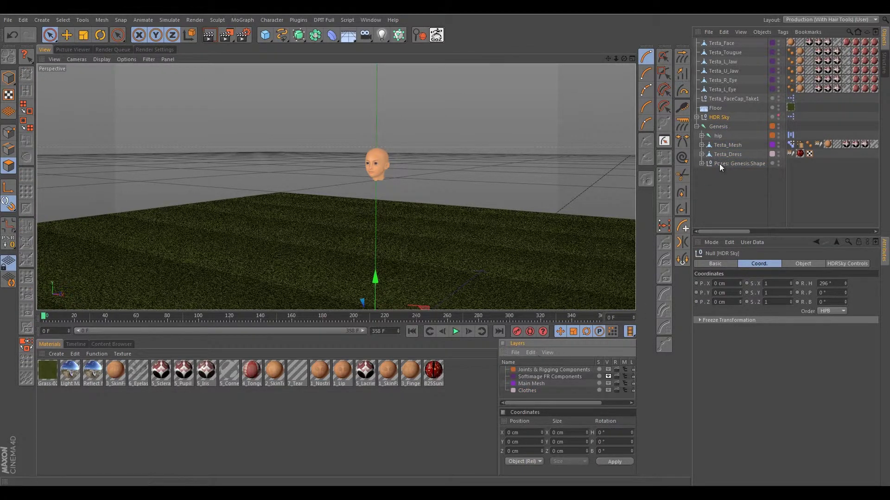
scroll(373, 182, "up", 4)
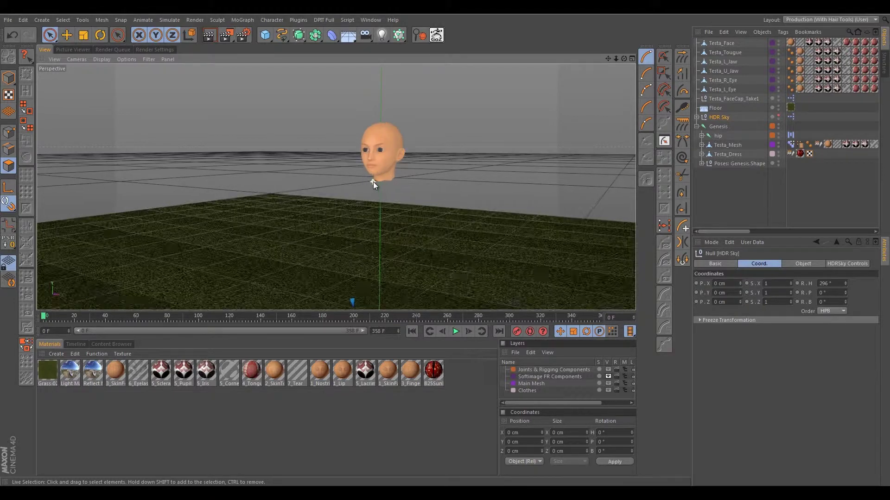
scroll(374, 181, "up", 3)
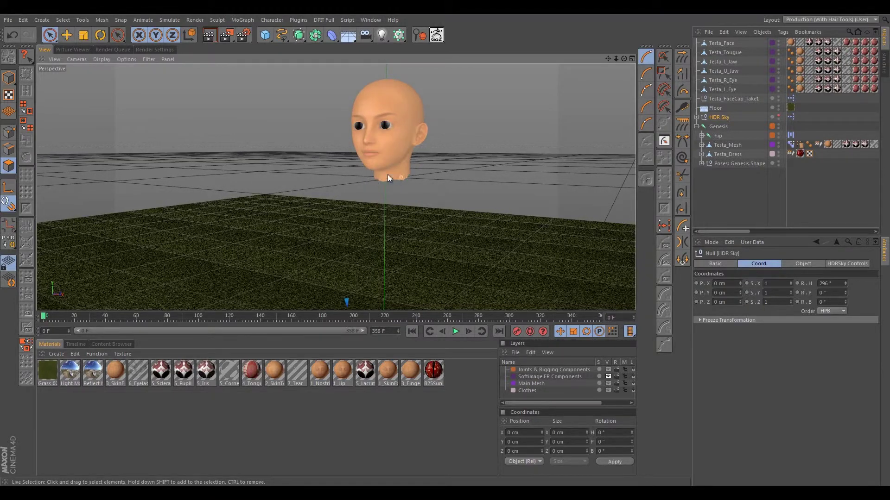
mouse_move(387, 174)
left_mouse_down("alt")
mouse_move(428, 166)
mouse_move(396, 154)
mouse_move(380, 188)
left_mouse_up("alt")
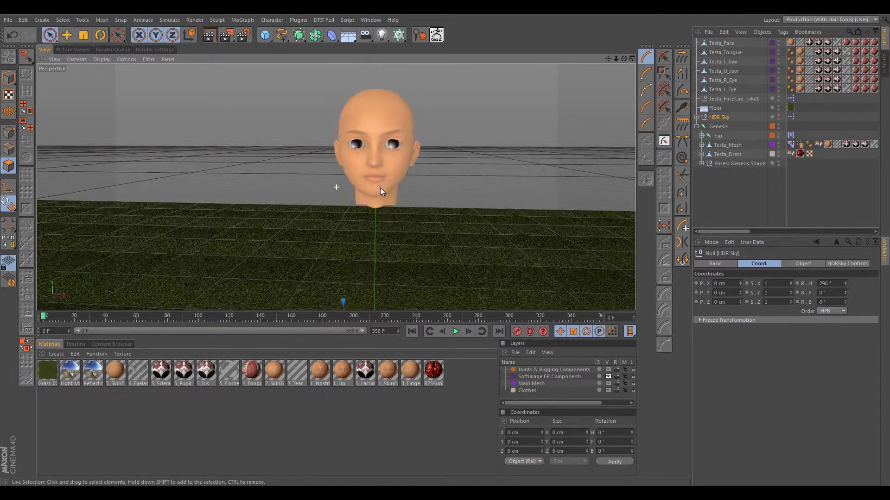
left_click(714, 43)
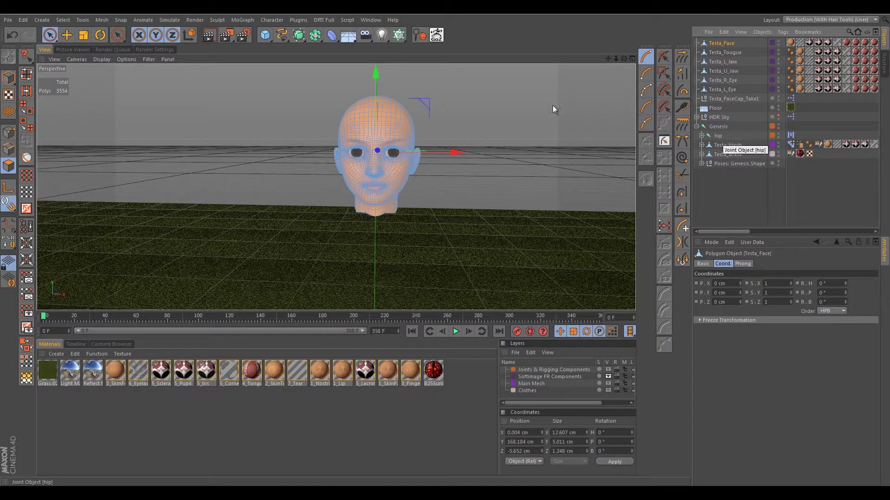
key("ctrl+s")
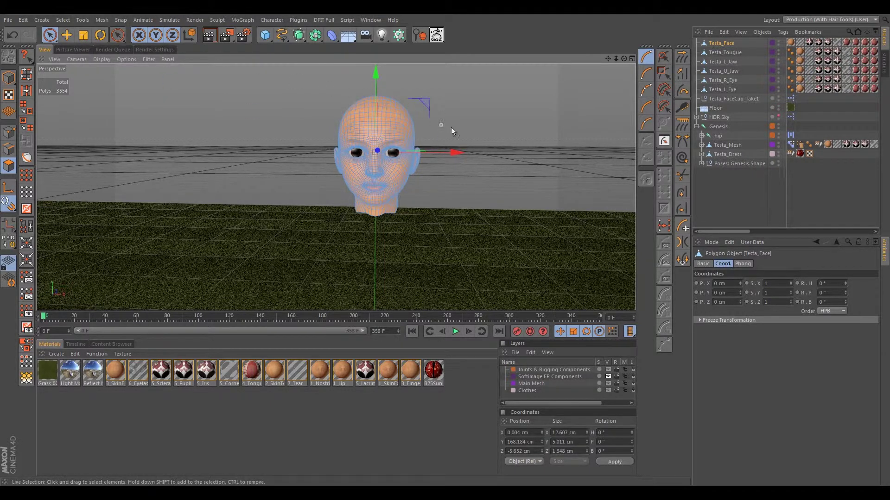
- Delete Testa_FaceCap_Take1, Floor, HDR Sky and the whole Genesis hierarchy, keeping only the six separate face parts
left_click(730, 97)
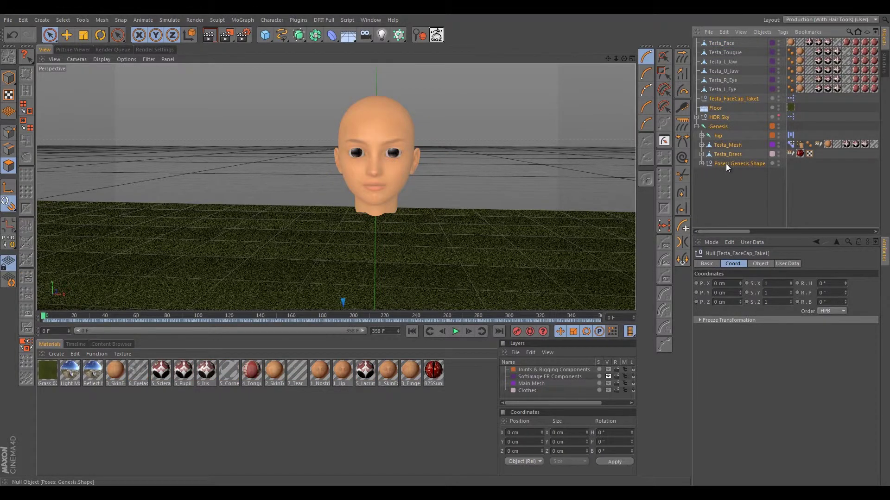
left_click(726, 163, "shift")
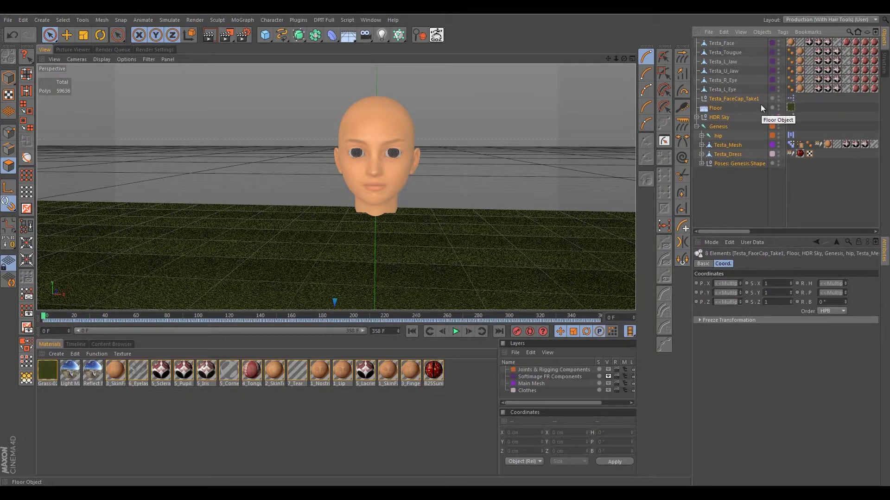
key("Delete")
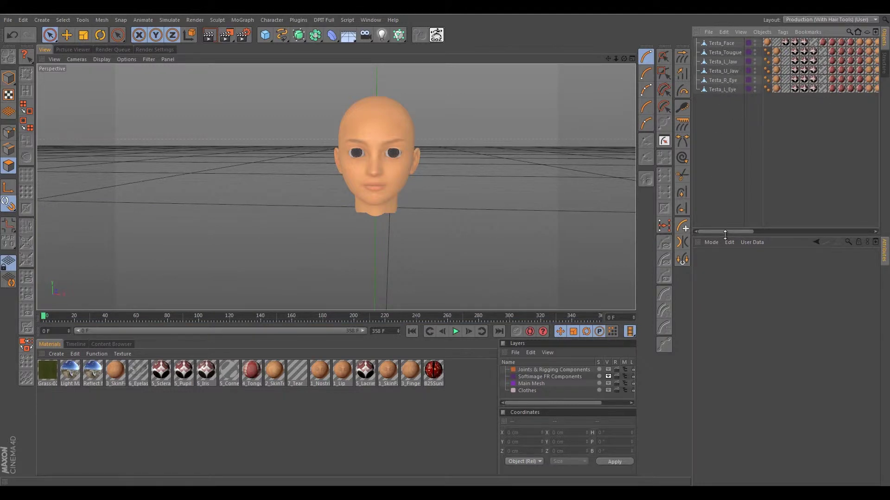
left_click_drag(733, 234, 714, 224)
left_click(7, 22)
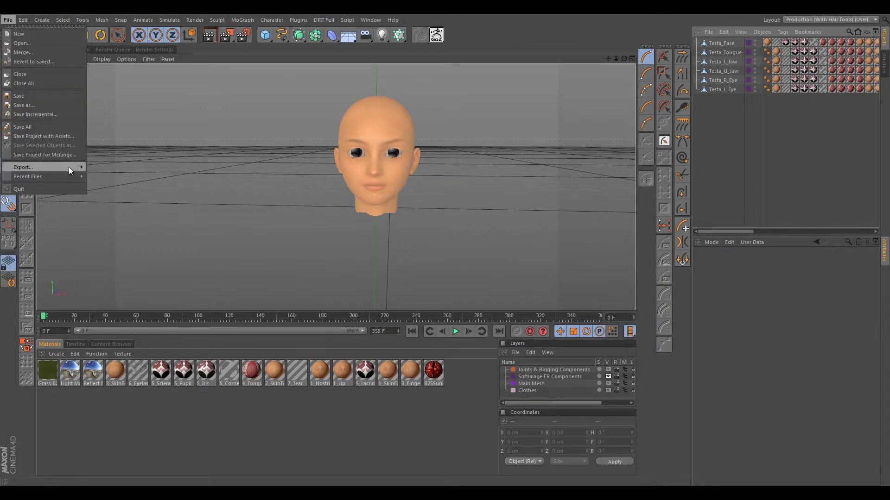
mouse_move(69, 169)
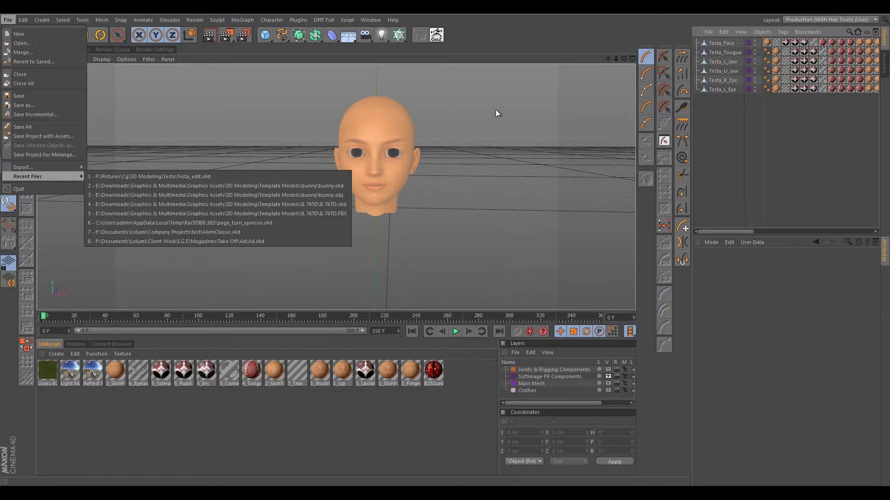
left_click(460, 107)
- Select Testa_R_Eye in Model mode with the Move tool and check where its axis sits relative to the head
left_click_drag(477, 144, 446, 151, "alt")
scroll(442, 146, "up", 3)
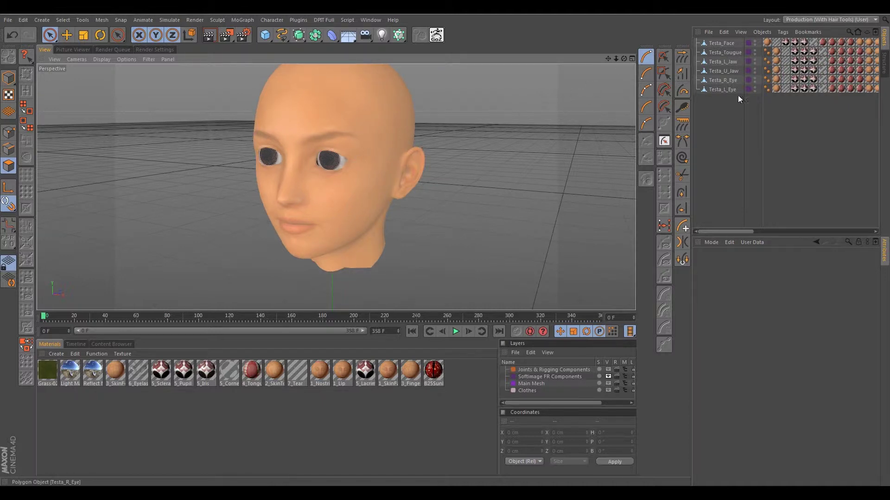
left_click(720, 79)
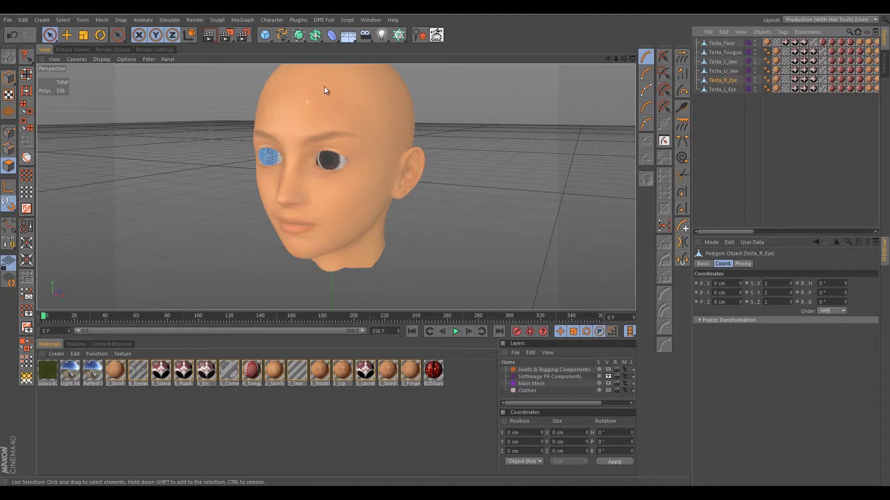
left_click(8, 78)
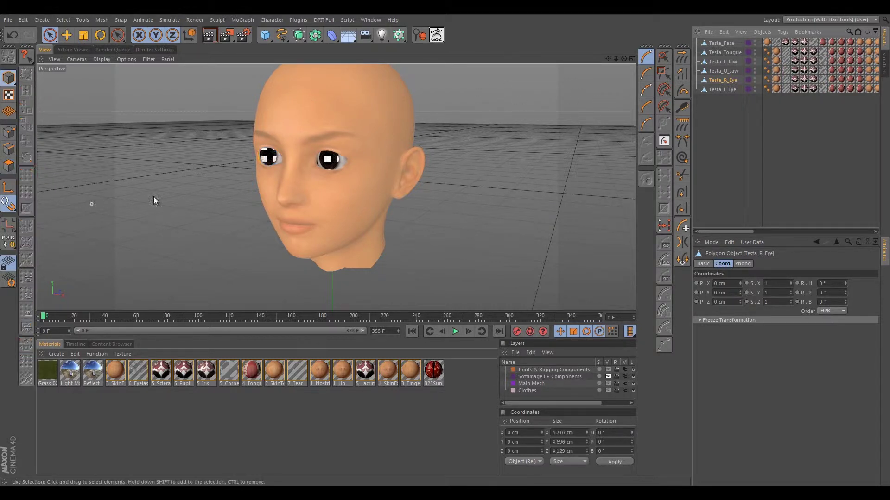
scroll(129, 107, "down", 3)
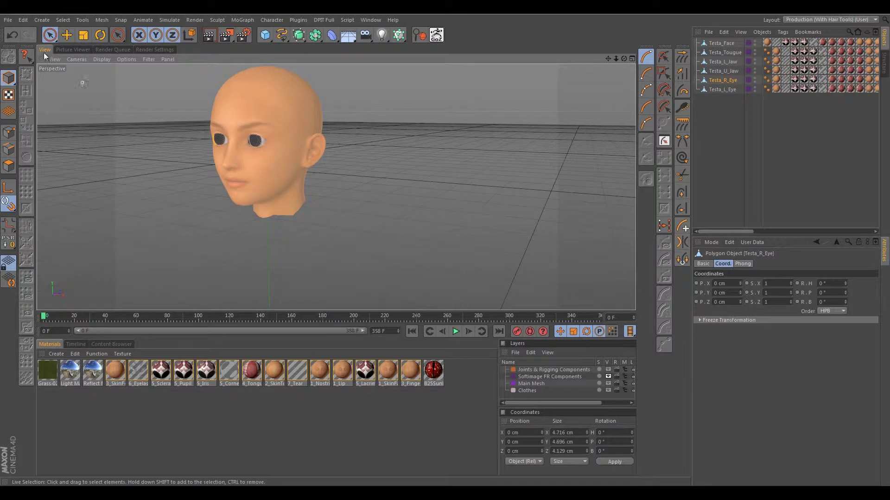
left_click(66, 35)
scroll(169, 162, "down", 3)
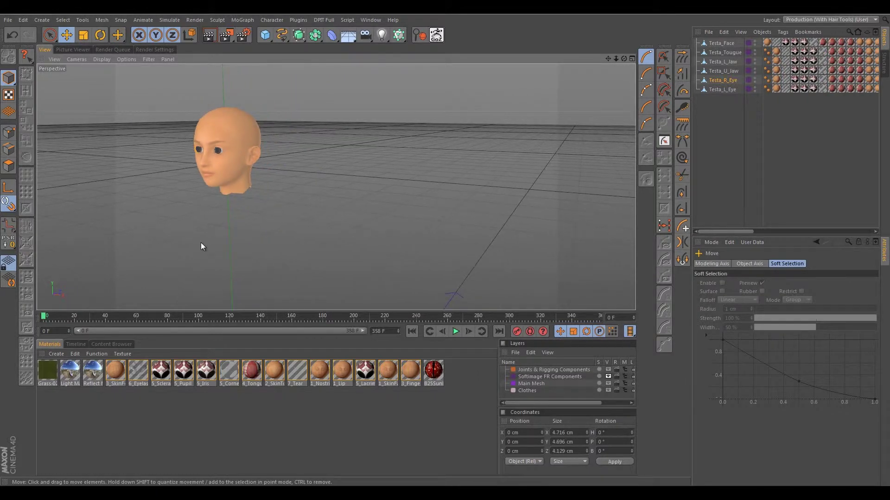
middle_click_drag(215, 246, 303, 269)
scroll(276, 198, "down", 4)
- Center the axis of Testa_R_Eye on its own geometry and switch to the Rotate tool
scroll(308, 210, "up", 2)
scroll(315, 205, "up", 2)
scroll(280, 188, "up", 4)
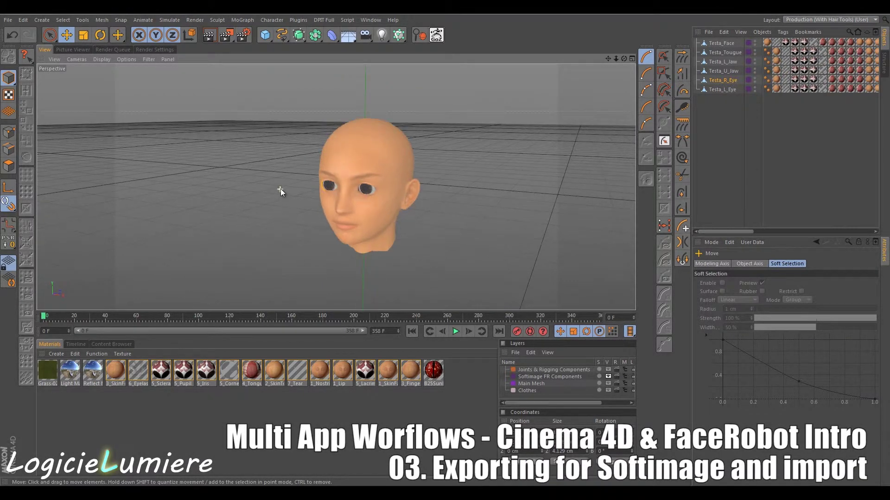
scroll(317, 192, "up", 1)
middle_click_drag(317, 193, 259, 211)
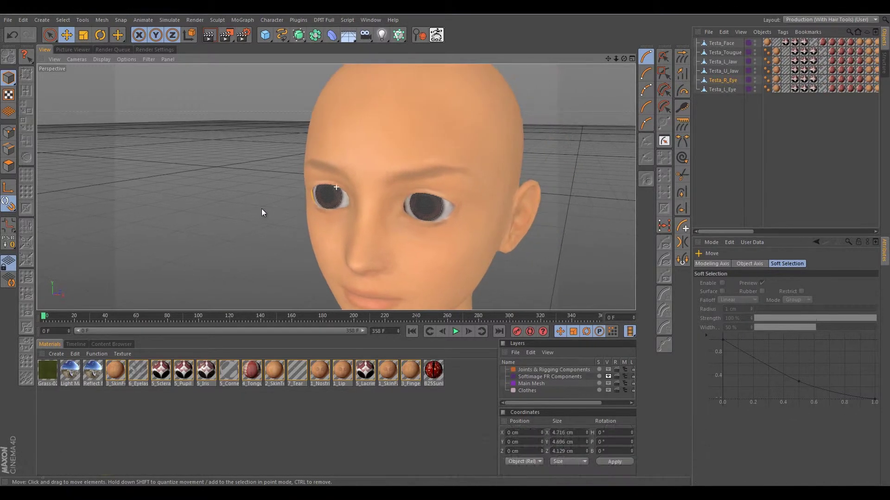
left_click_drag(279, 193, 261, 195, "alt")
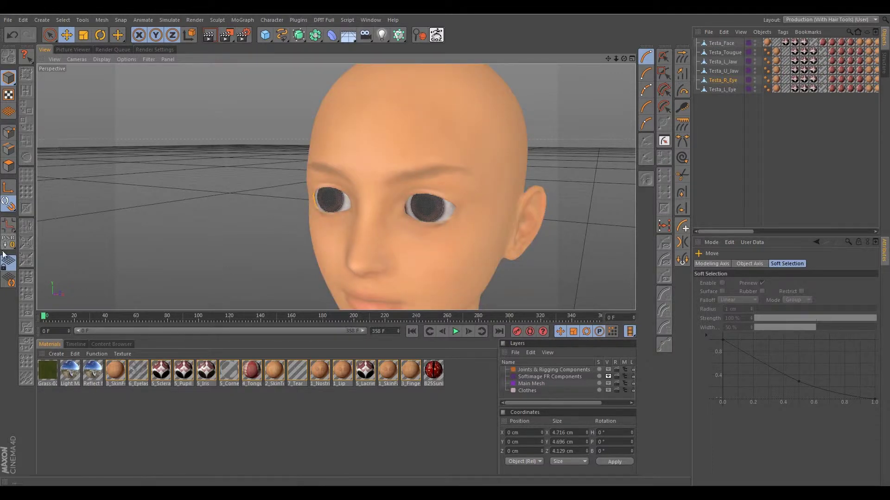
left_click(10, 225)
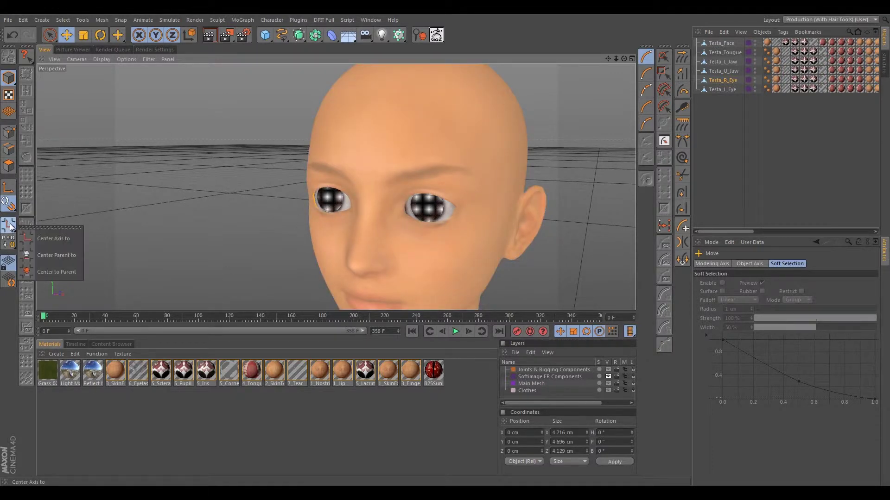
left_click(46, 237)
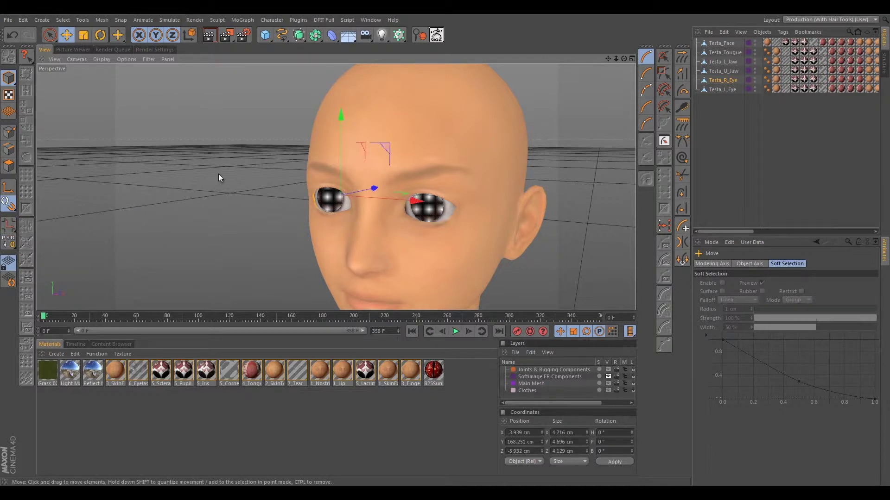
left_click(99, 35)
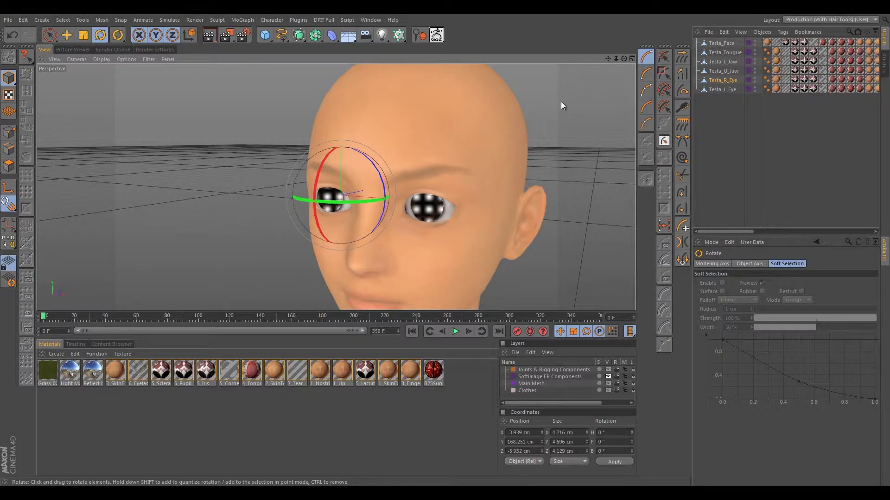
right_click_drag(560, 102, 557, 81, "alt")
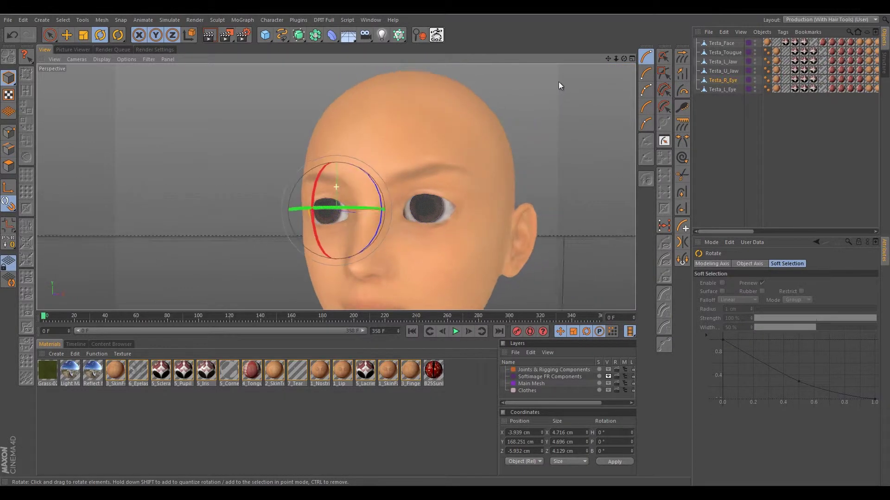
left_click_drag(558, 82, 554, 110, "alt")
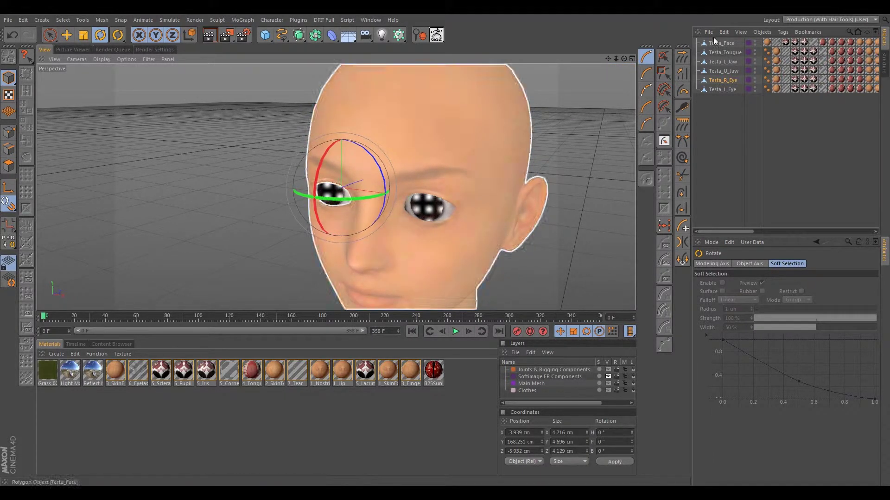
- Center the axis of Testa_L_Eye on its own geometry
left_click(727, 88)
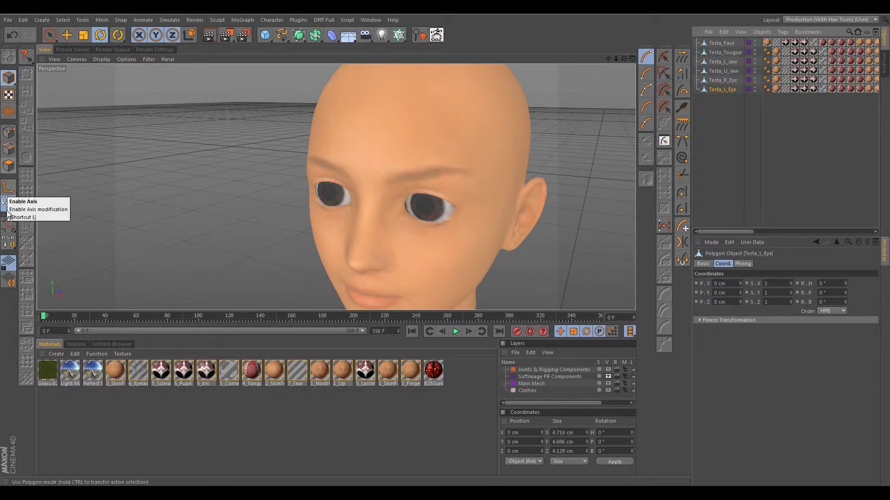
left_click(29, 224)
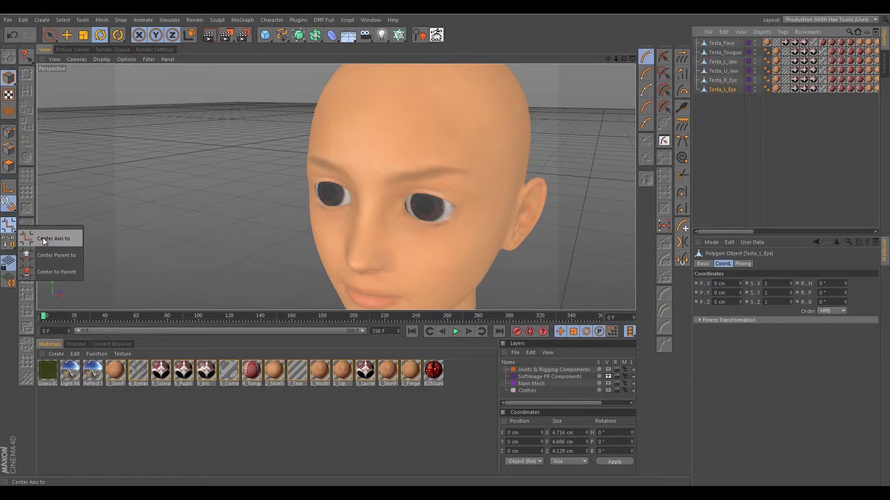
left_click(42, 238)
- Test-rotate the left eye around its centered axis, undo the rotations and clear the selection
left_click_drag(568, 135, 570, 165, "alt")
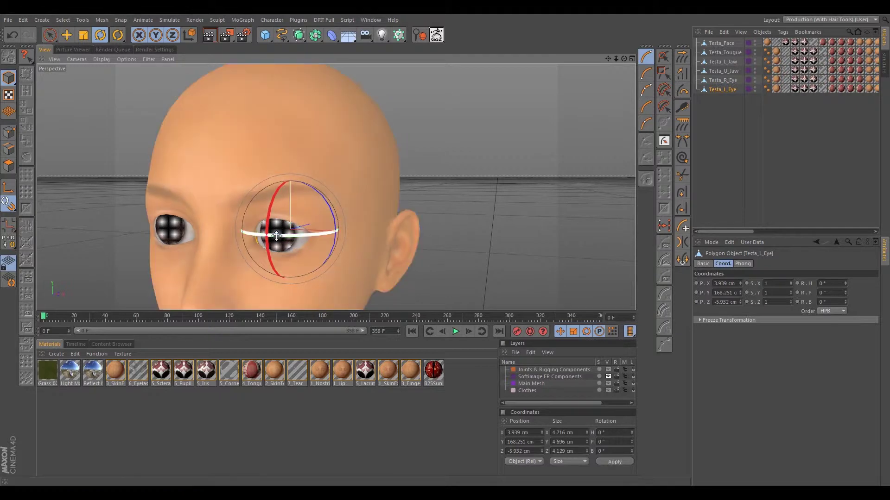
mouse_move(276, 235)
left_mouse_down()
mouse_move(336, 227)
mouse_move(282, 222)
mouse_move(266, 194)
mouse_move(266, 227)
left_mouse_up()
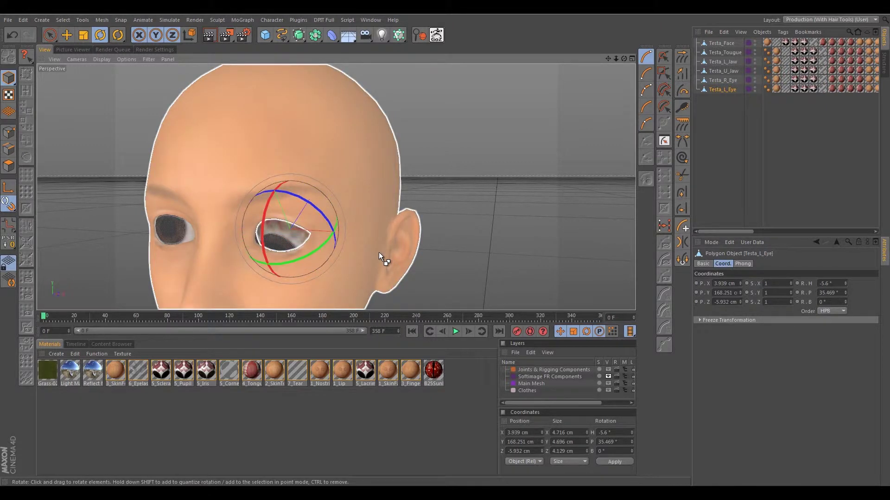
key("ctrl+z")
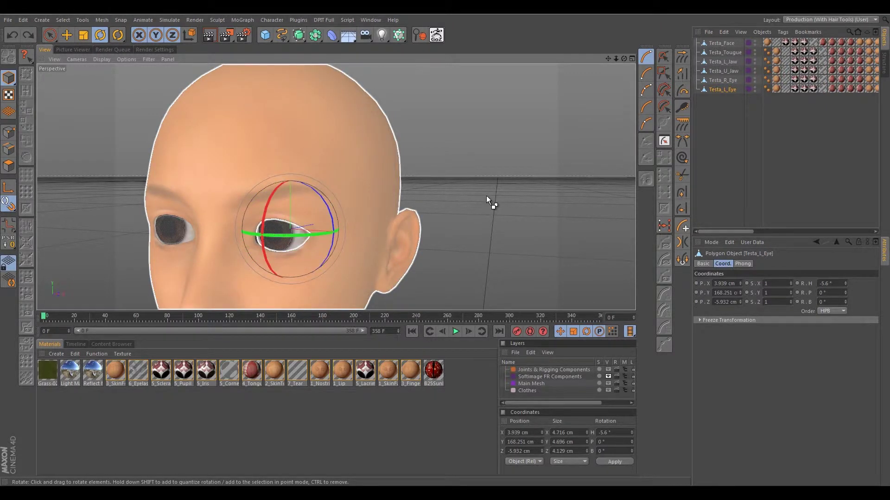
key("ctrl+z")
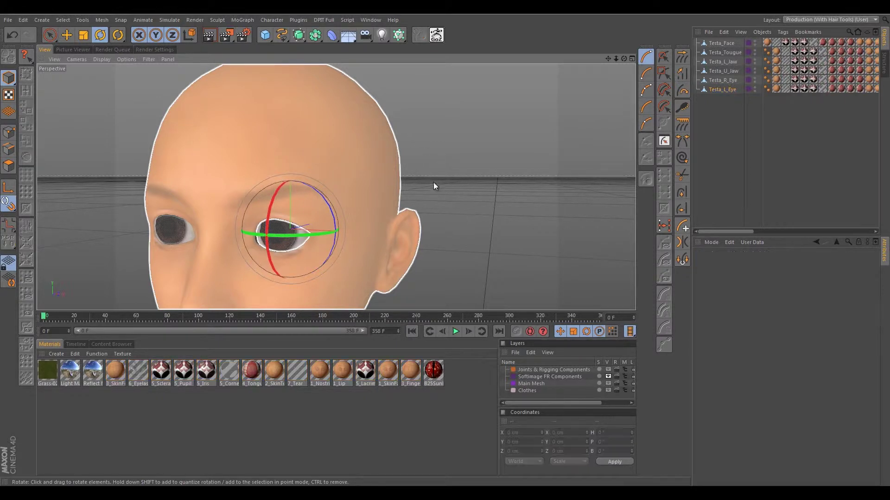
left_click(451, 184)
- Start an FBX export of the separated head parts and open the FBX folder inside Testa as its destination
left_click_drag(453, 182, 427, 179, "alt")
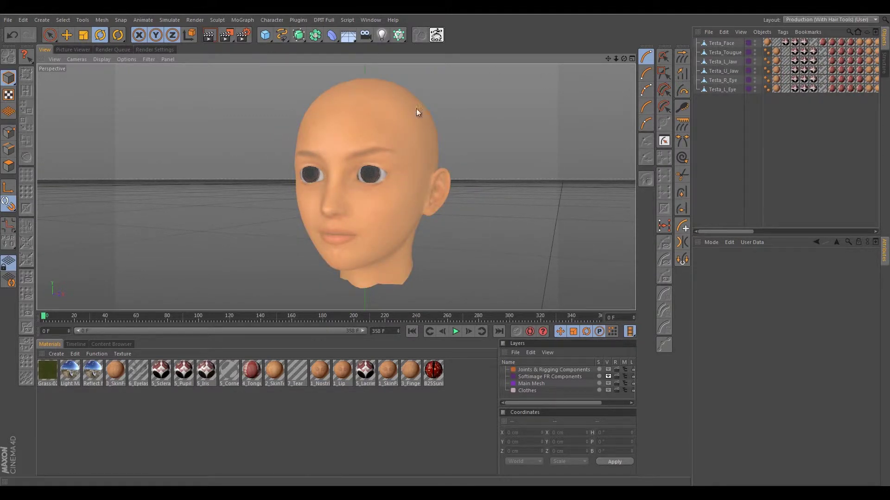
left_click(9, 20)
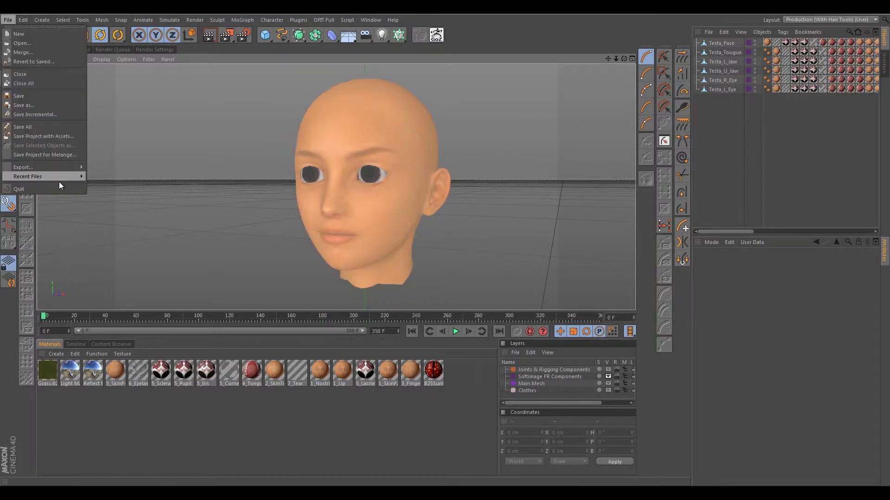
mouse_move(62, 167)
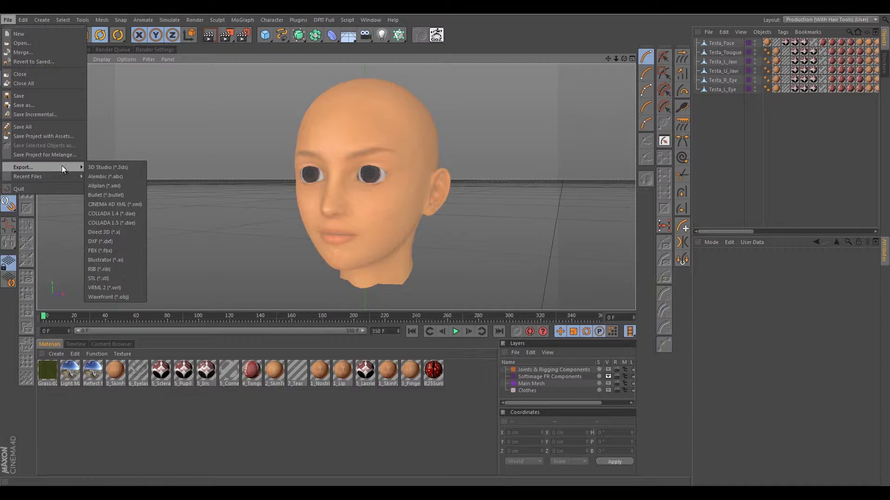
left_click(118, 251)
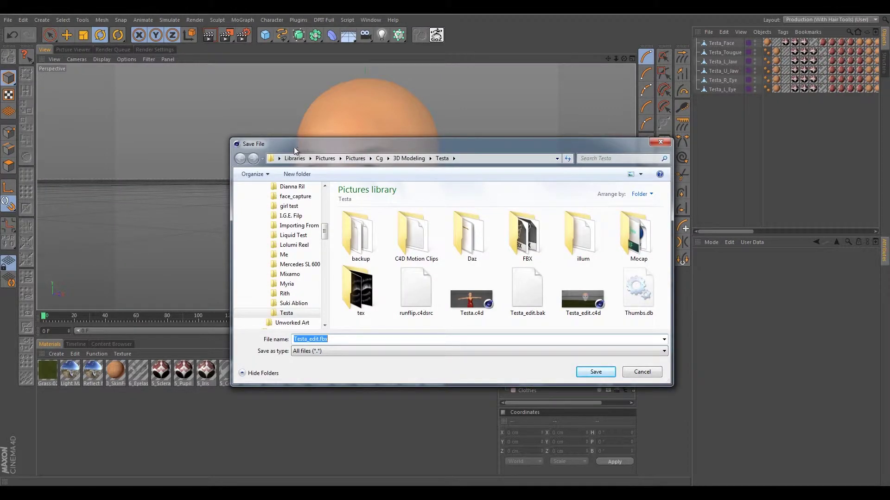
left_click_drag(293, 146, 251, 141)
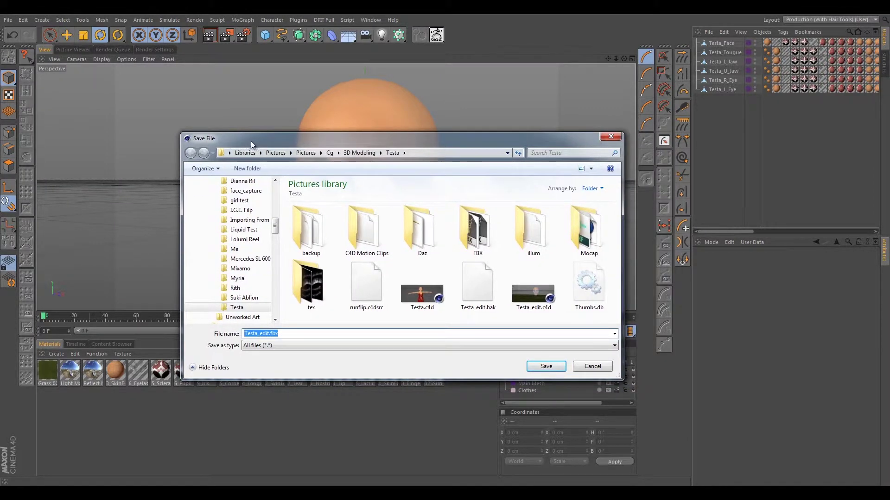
double_click(475, 229)
- Name the file Testa_FaceRobot.fbx and export it as FBX version 7.2 (2012) with textures, materials and normals included
double_click(276, 336)
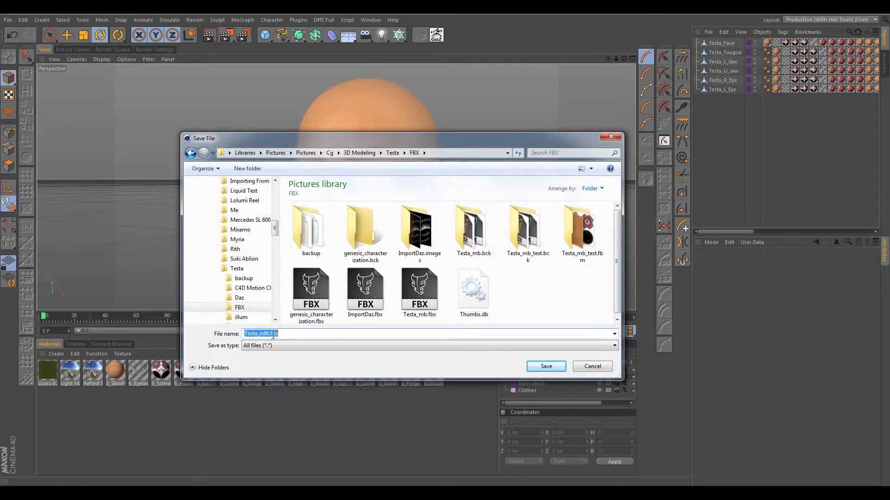
left_click(427, 333)
key("Left")
key("Left")
key("Left")
type("FaceRobo")
left_click(545, 366)
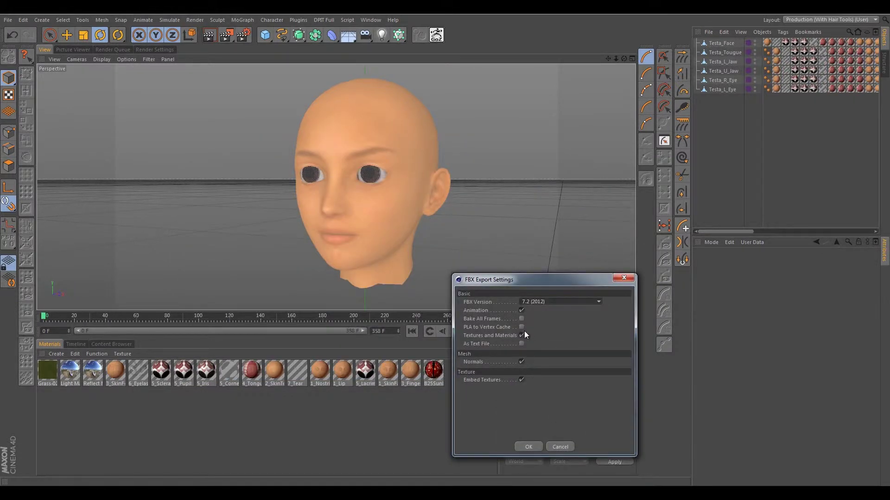
left_click(528, 446)
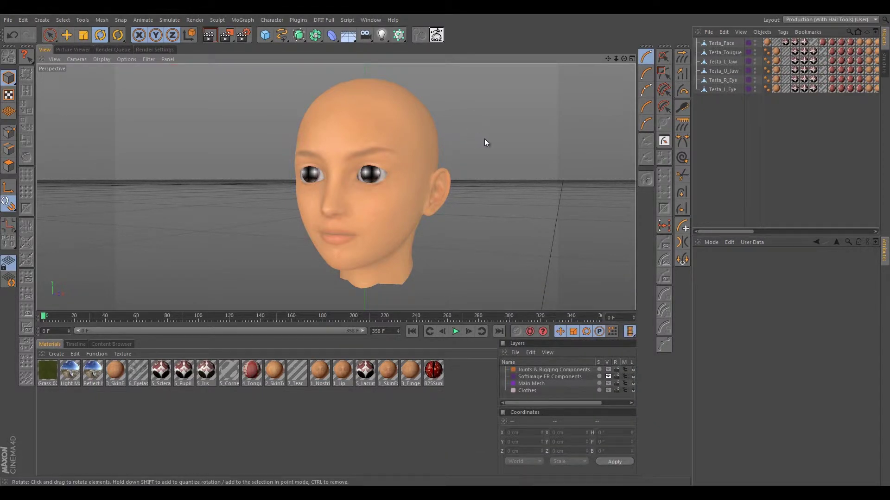
- Undo the eye axis changes and the deletion of the other scene objects, and clear the selection
left_click_drag(292, 109, 369, 106, "alt")
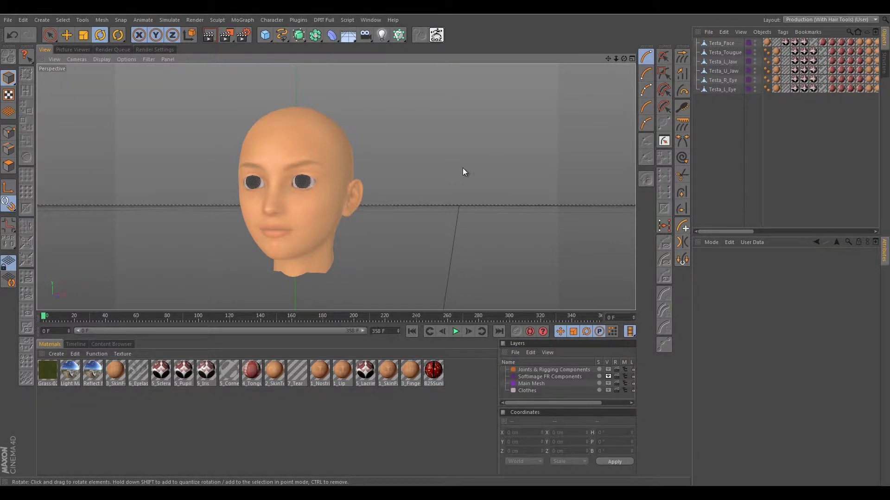
mouse_move(463, 172)
left_mouse_down("alt")
mouse_move(415, 220)
mouse_move(426, 210)
mouse_move(474, 220)
mouse_move(460, 178)
mouse_move(479, 167)
mouse_move(399, 191)
mouse_move(311, 190)
mouse_move(479, 180)
mouse_move(457, 183)
left_mouse_up("alt")
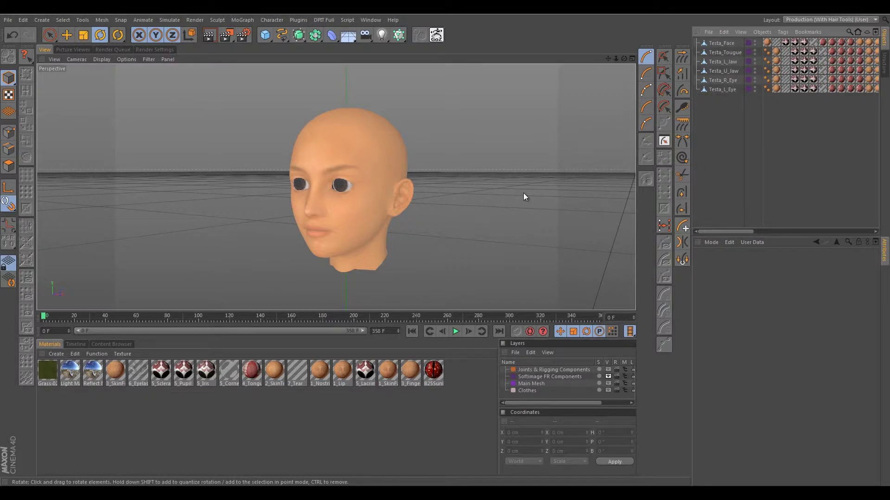
key("ctrl+z")
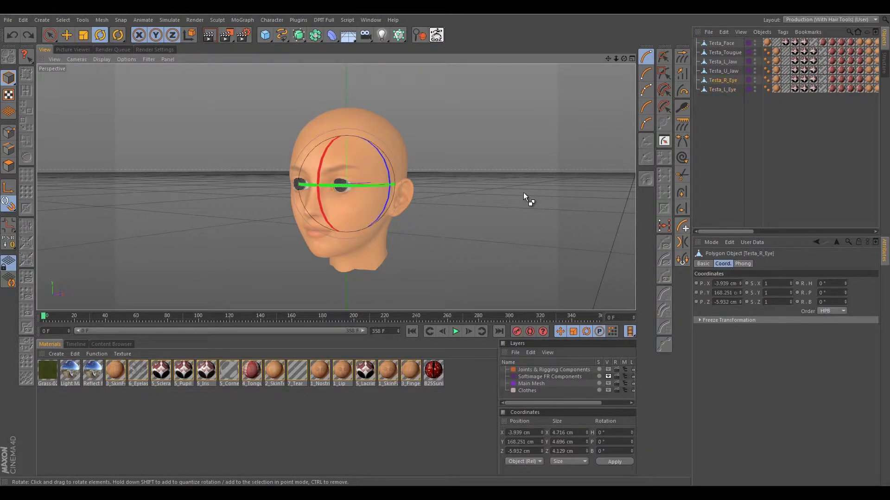
key("ctrl+z")
key("ctrl+z")
key("ctrl+z")
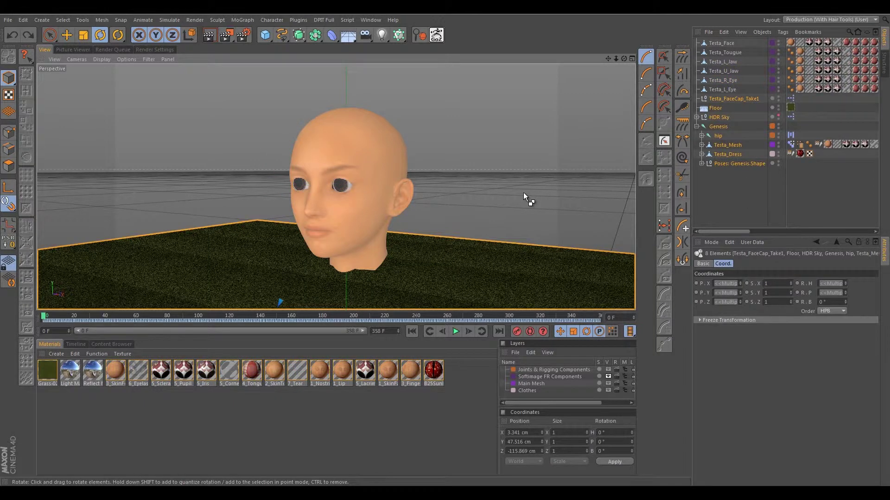
left_click(724, 185)
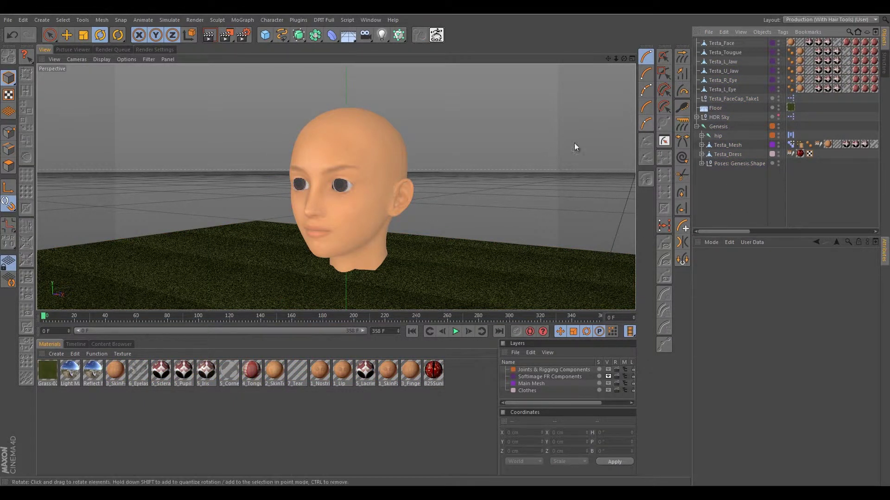
- Center the axes of Testa_R_Eye and Testa_L_Eye on their own geometry again in the restored scene
left_click(719, 91)
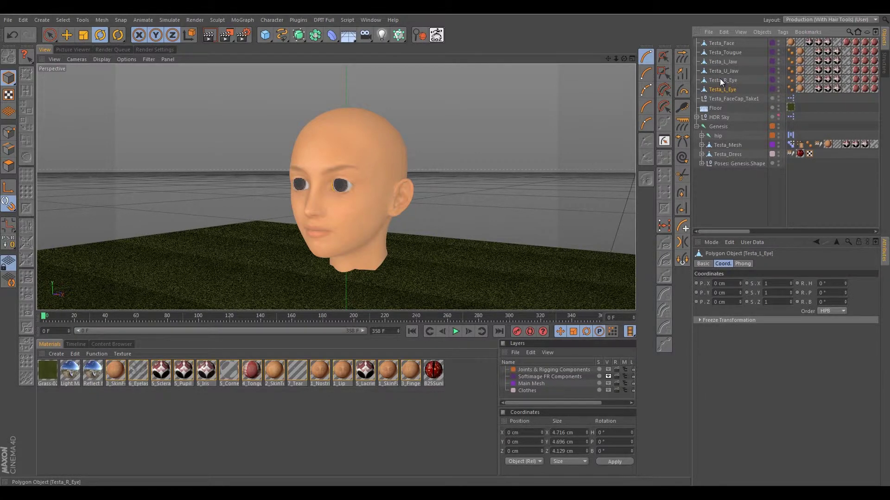
left_click(721, 81)
left_click(9, 225)
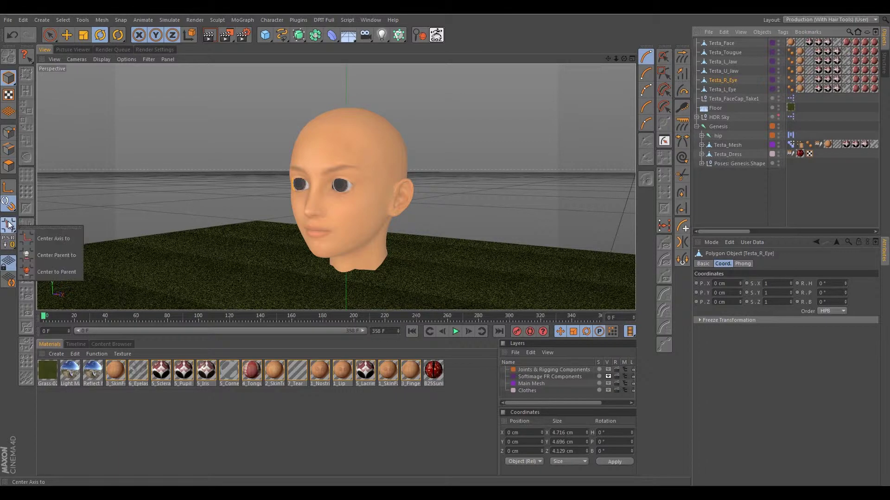
left_click(41, 238)
left_click(718, 91)
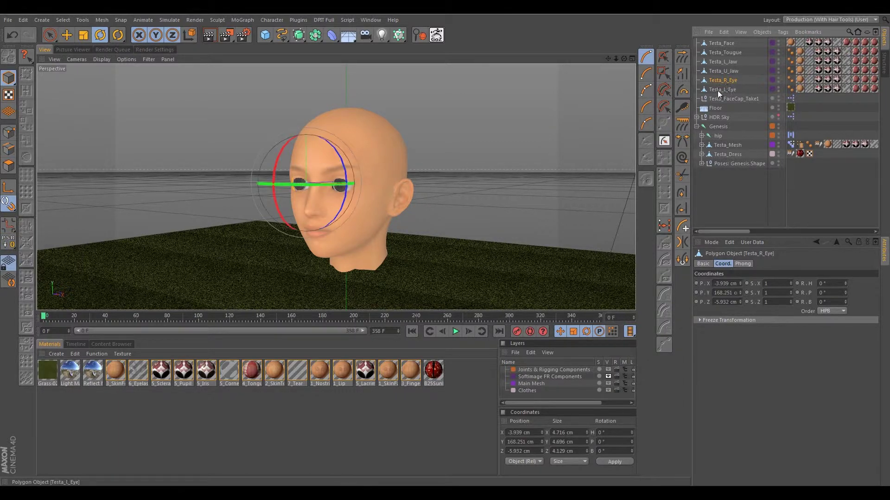
left_click(9, 225)
left_click(51, 239)
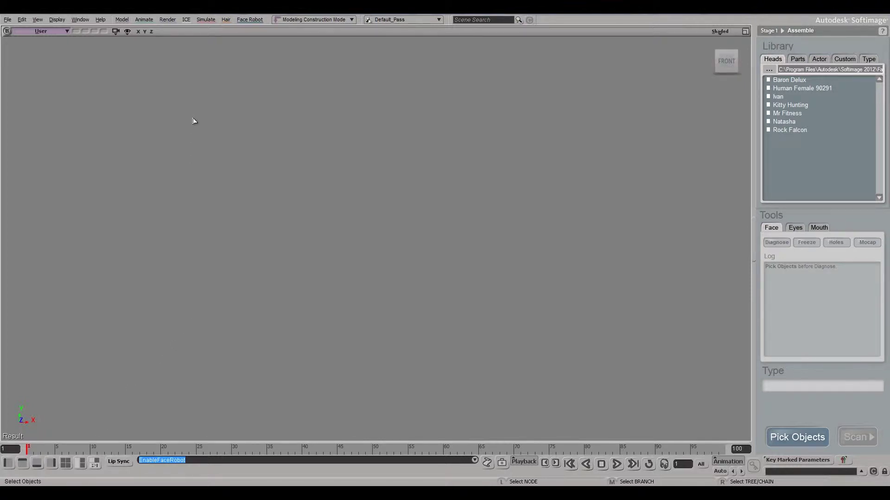
- Switch to Softimage and start an FBX import into the empty Face Robot scene
key("alt")
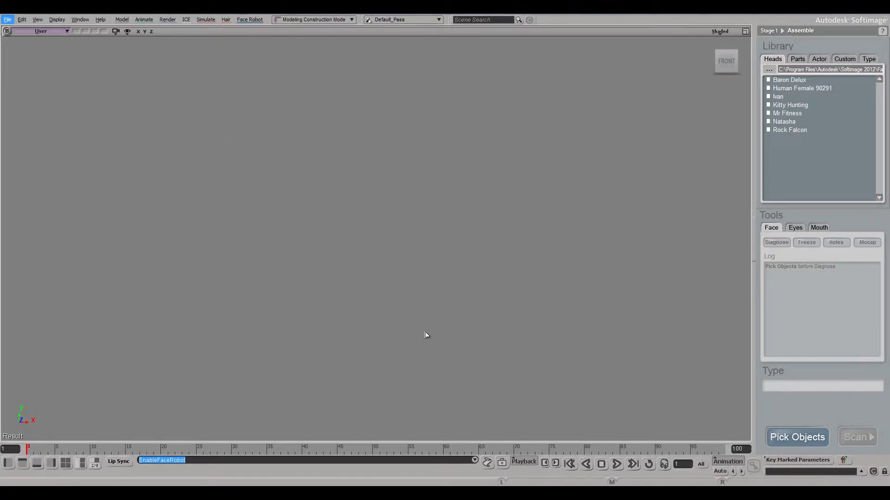
key("Down")
key("Down")
key("Down")
key("Down")
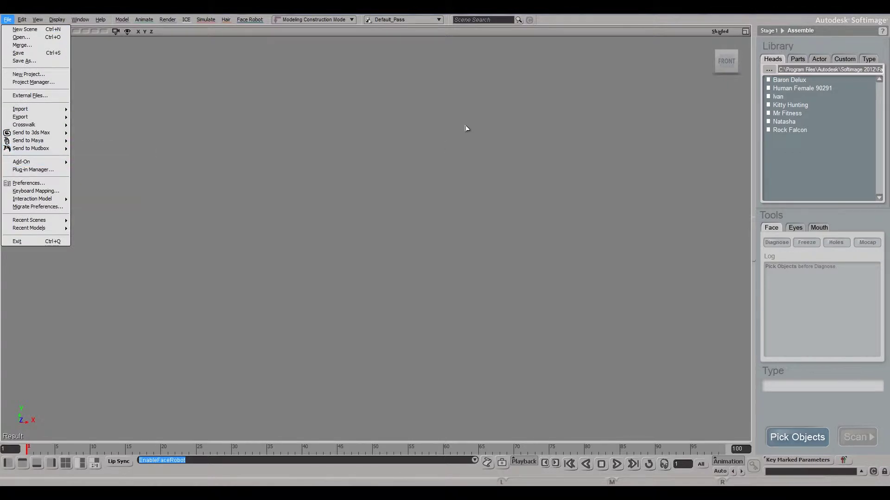
key("Up")
key("Up")
key("Up")
key("Right")
key("Down")
key("Down")
key("Down")
key("Down")
key("Down")
key("Down")
key("Down")
key("Down")
key("Down")
key("Down")
key("Down")
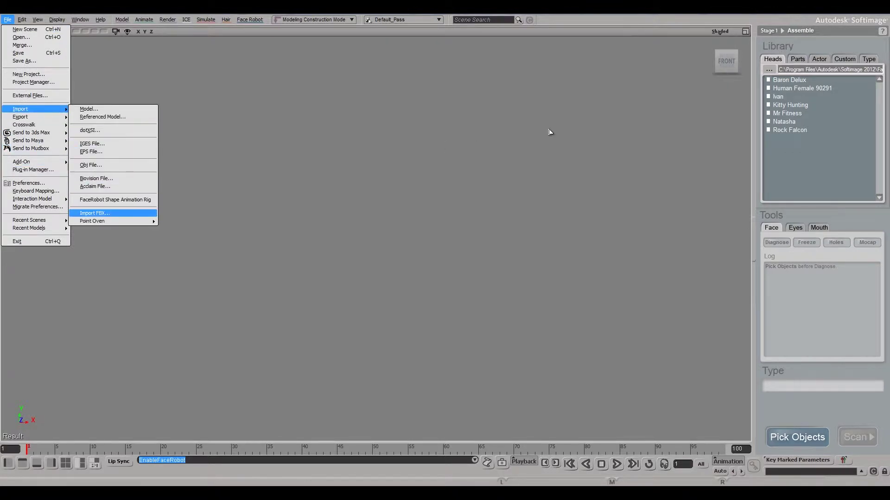
key("Return")
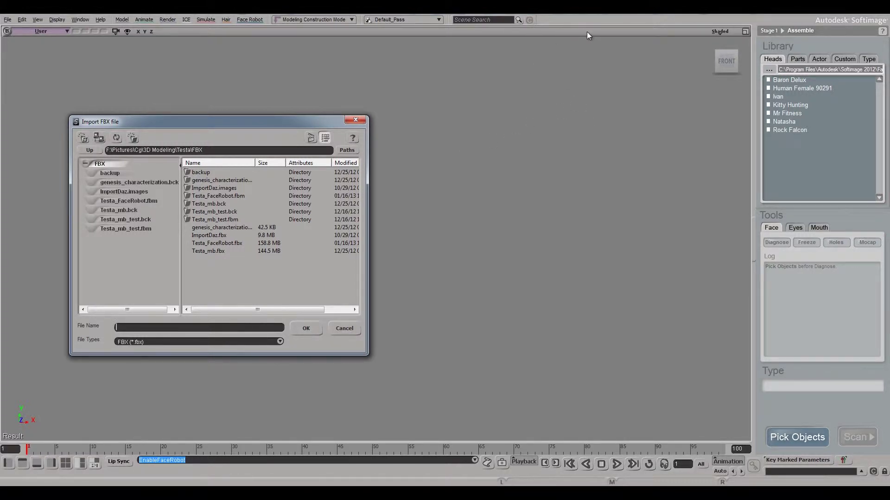
- Import Testa_FaceRobot.fbx from the FBX folder using the Add load option
key("End")
key("Up")
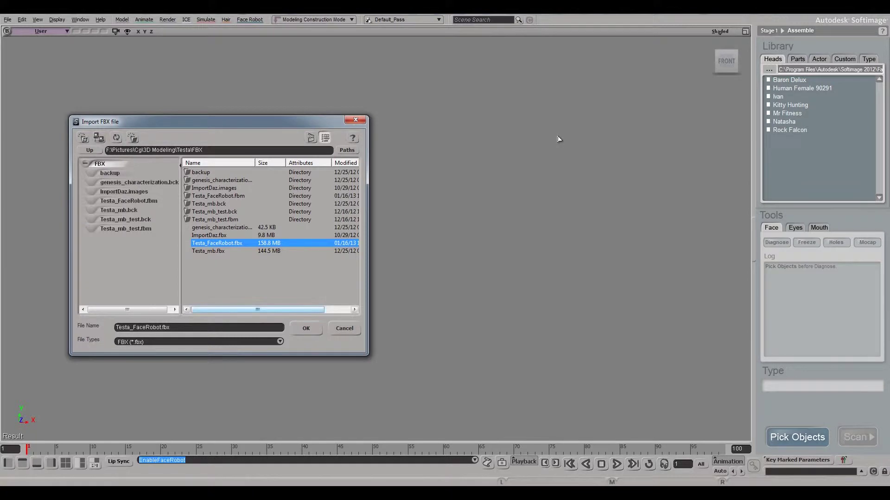
key("Return")
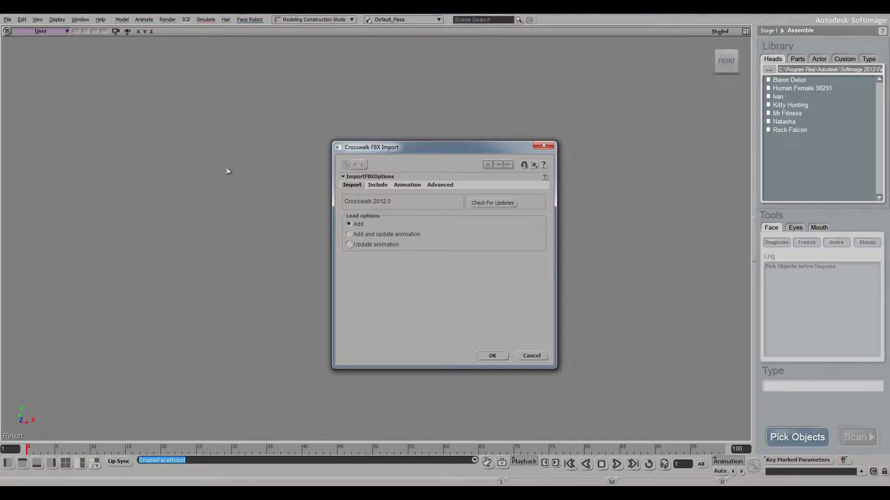
key("Return")
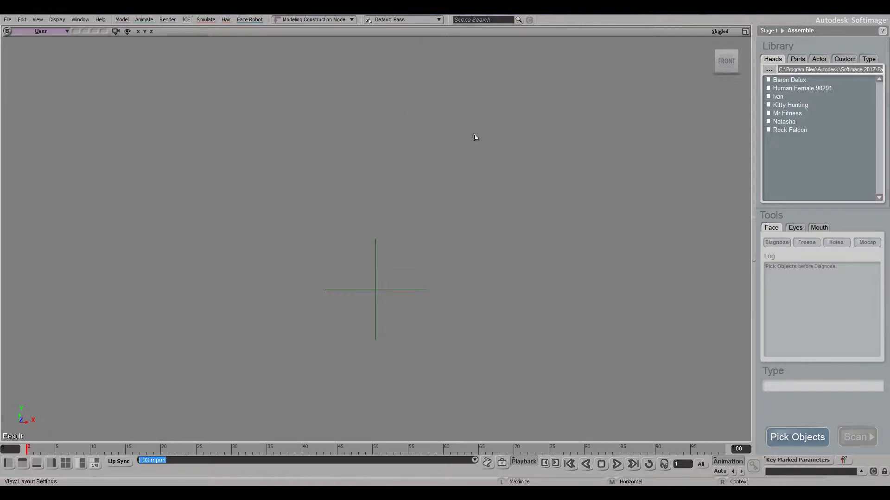
- Select the imported Testa_Face mesh and frame it in the maximized User view
key("F12")
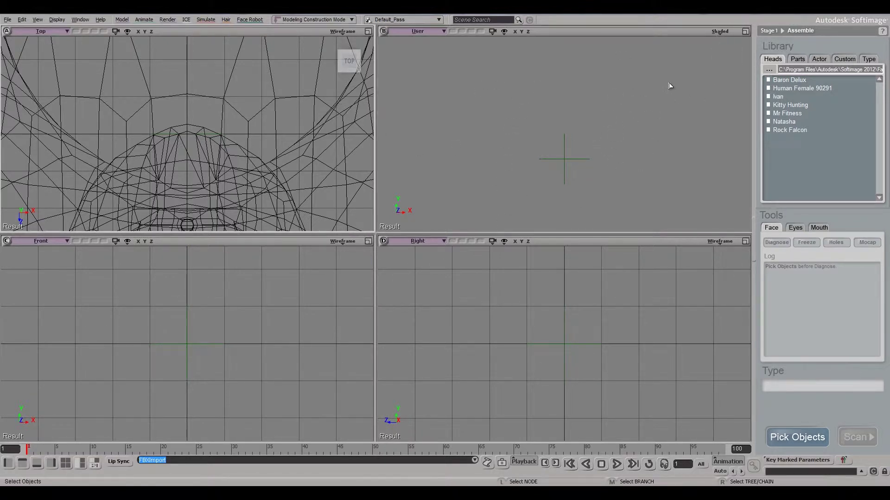
left_click(505, 165)
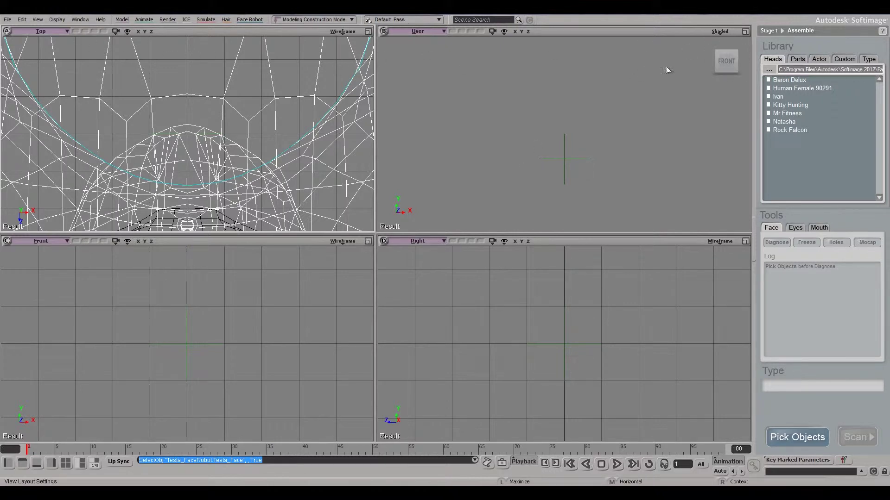
key("F12")
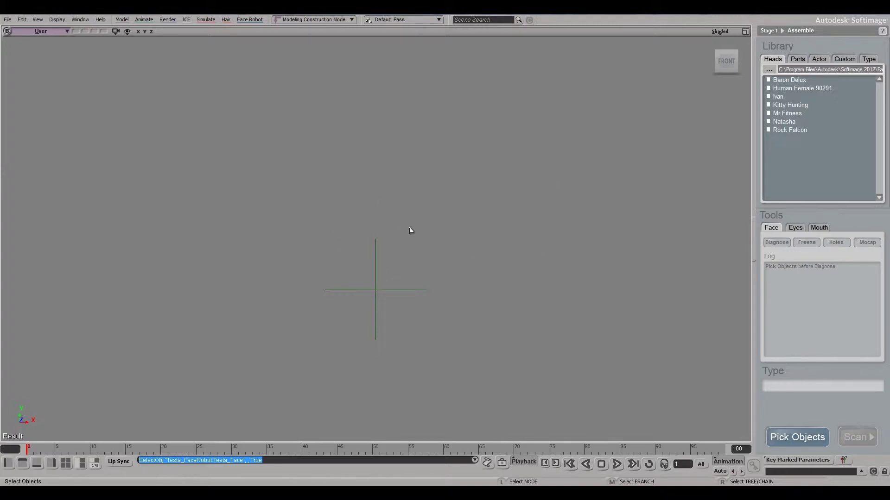
key("f")
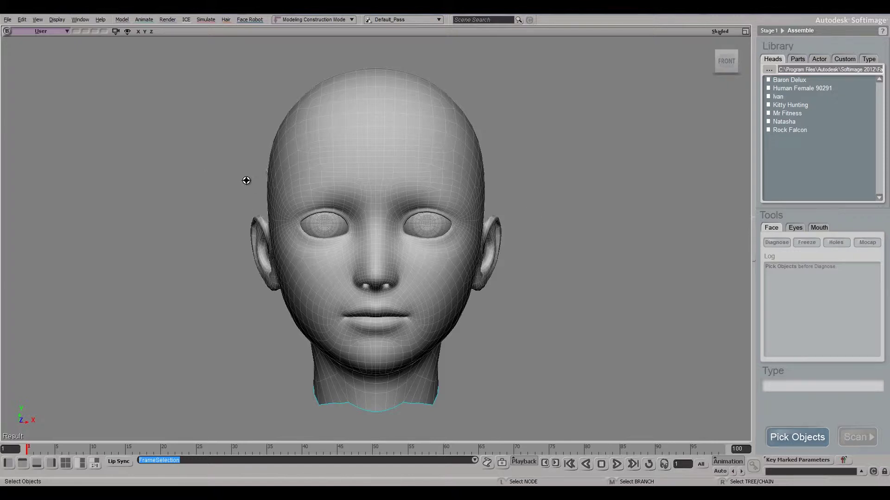
- Examine the imported head mesh from near and far and from a slightly turned angle
key("s")
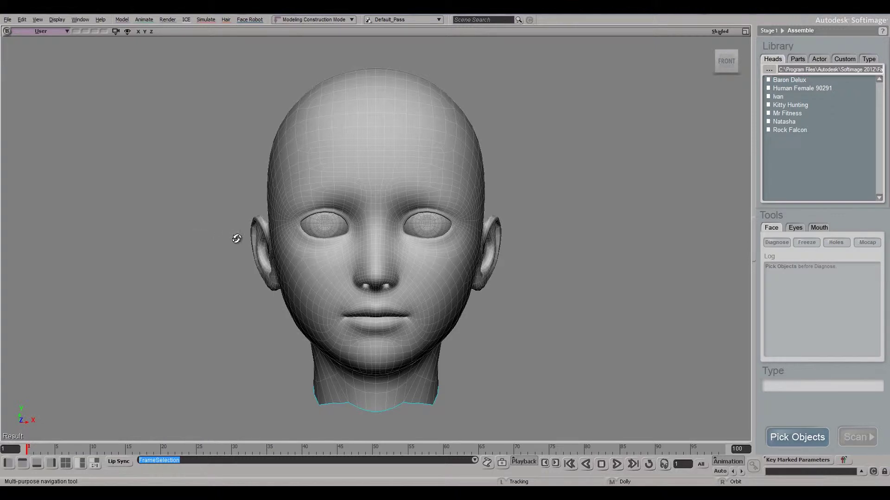
mouse_move(249, 200)
right_mouse_down()
mouse_move(185, 199)
mouse_move(242, 231)
mouse_move(261, 212)
mouse_move(235, 228)
mouse_move(308, 242)
mouse_move(244, 209)
mouse_move(257, 232)
mouse_move(260, 213)
right_mouse_up()
scroll(250, 203, "up", 3)
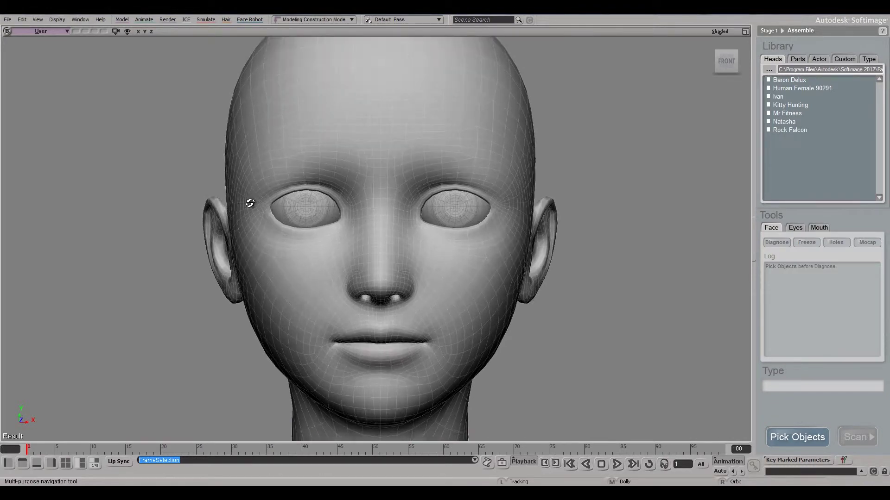
scroll(229, 198, "down", 3)
scroll(252, 214, "up", 6)
scroll(246, 211, "down", 5)
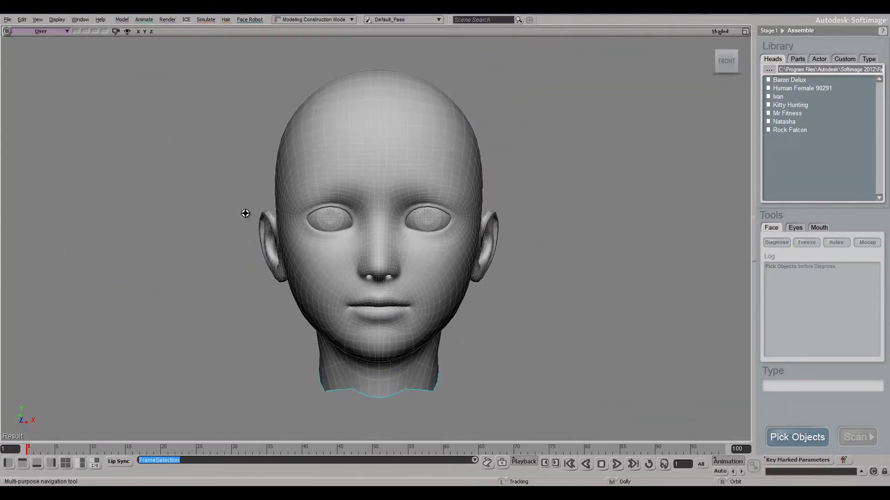
scroll(245, 213, "down", 1)
right_click_drag(540, 255, 26, 53)
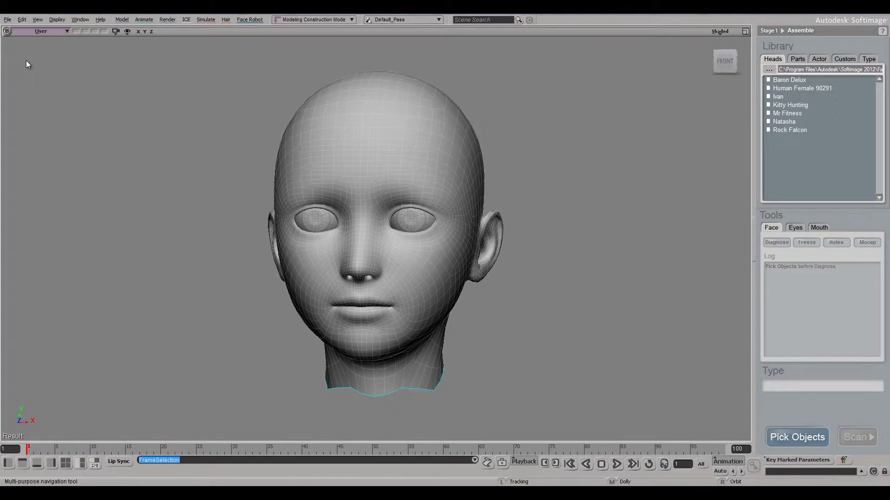
- Select the Testa_Face head mesh with the object selection tool
key("space")
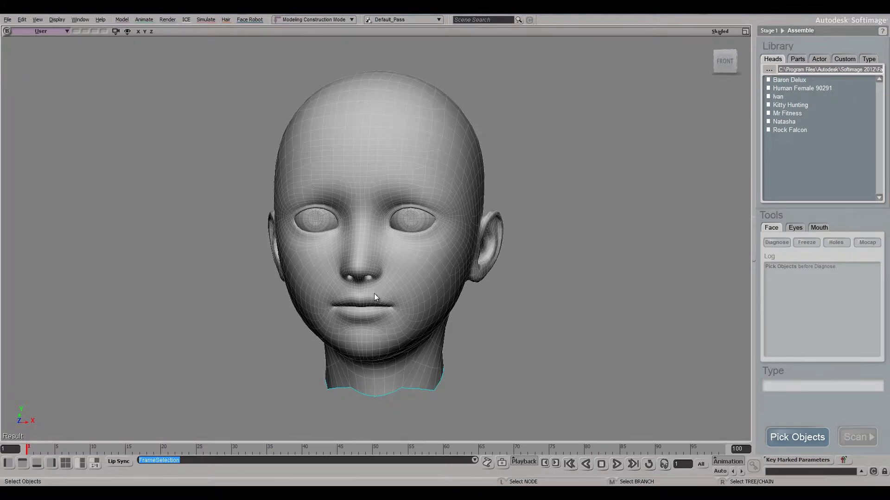
left_click(370, 311)
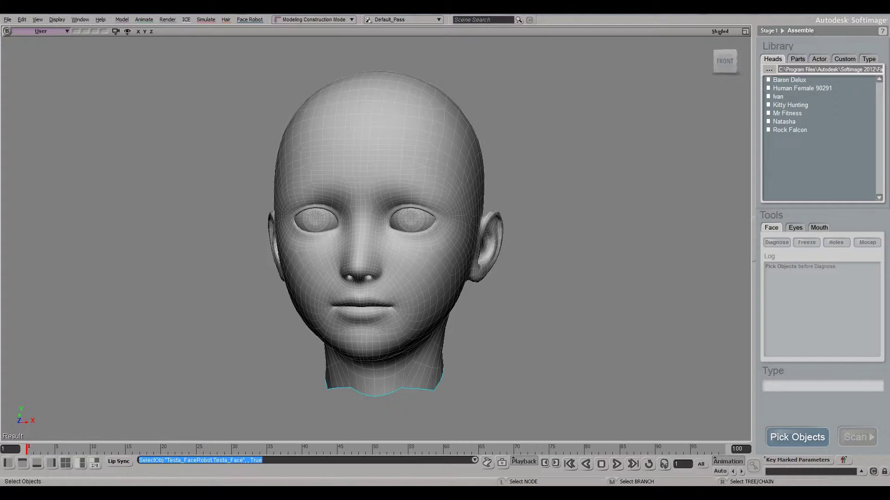
- Start a new project and name it Testa
key("alt+f")
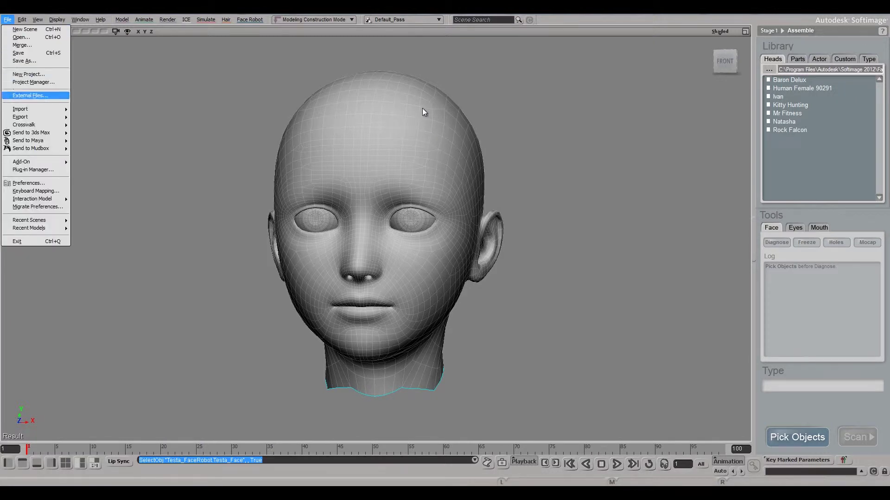
key("Down")
key("Down")
key("Down")
key("Down")
key("Down")
key("Down")
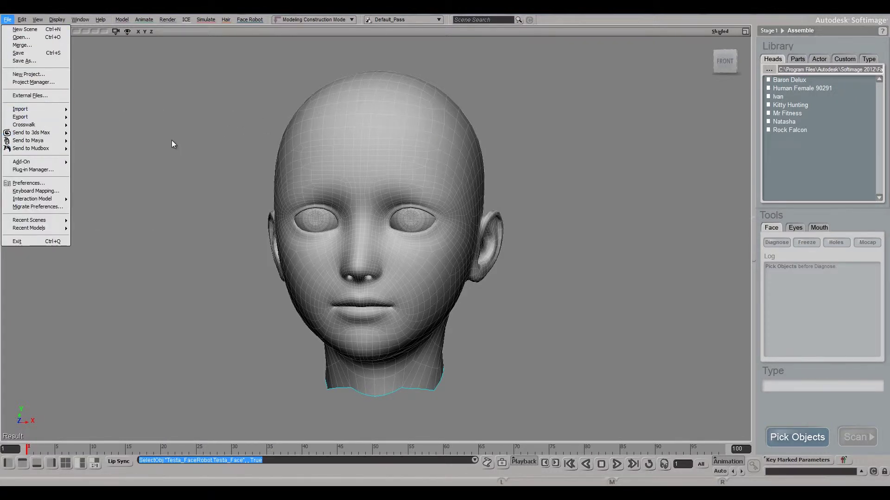
key("Up")
key("Down")
key("Down")
key("Down")
key("Down")
key("Down")
key("Down")
key("Down")
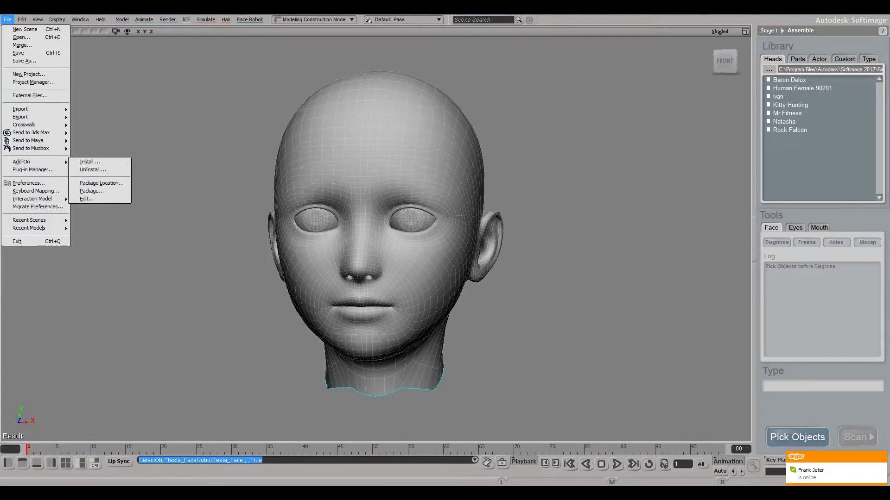
key("Up")
key("Up")
key("Up")
key("Up")
key("Up")
key("Up")
key("Up")
key("Up")
key("Up")
key("Up")
key("Up")
key("Up")
key("Down")
key("Down")
key("Down")
key("Down")
key("Down")
key("Down")
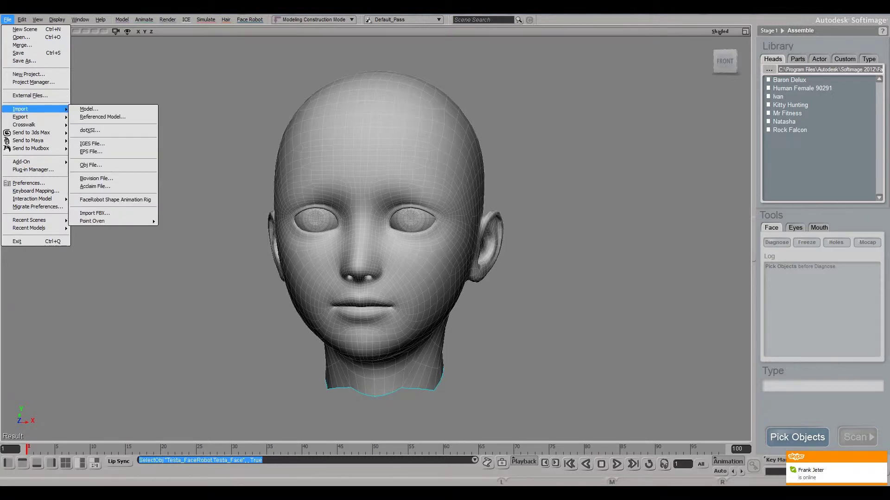
key("Up")
key("Up")
key("Up")
key("Up")
key("Down")
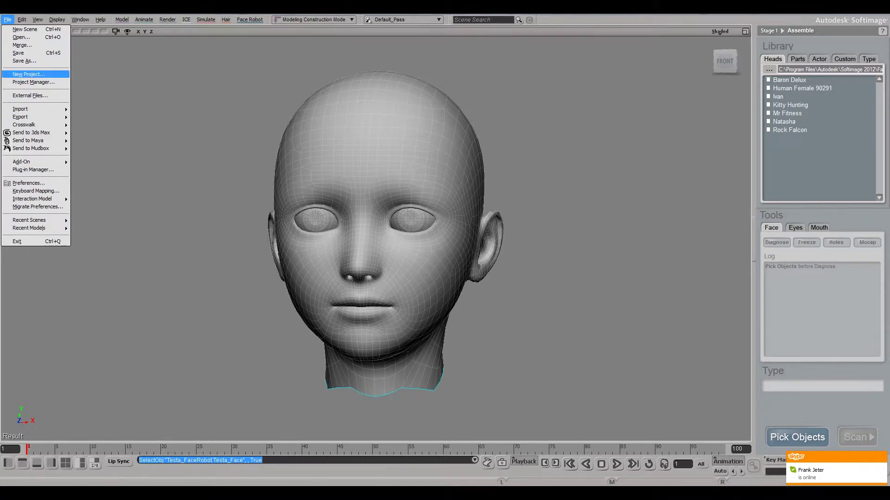
key("Return")
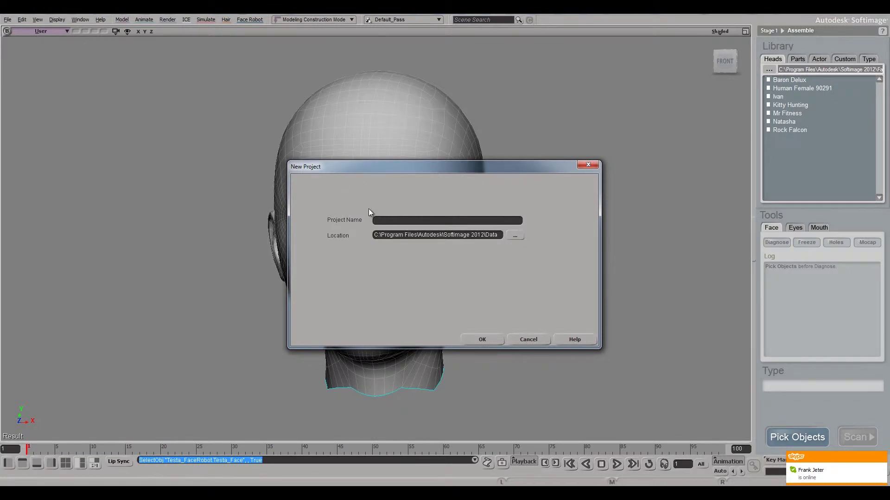
type("Testa")
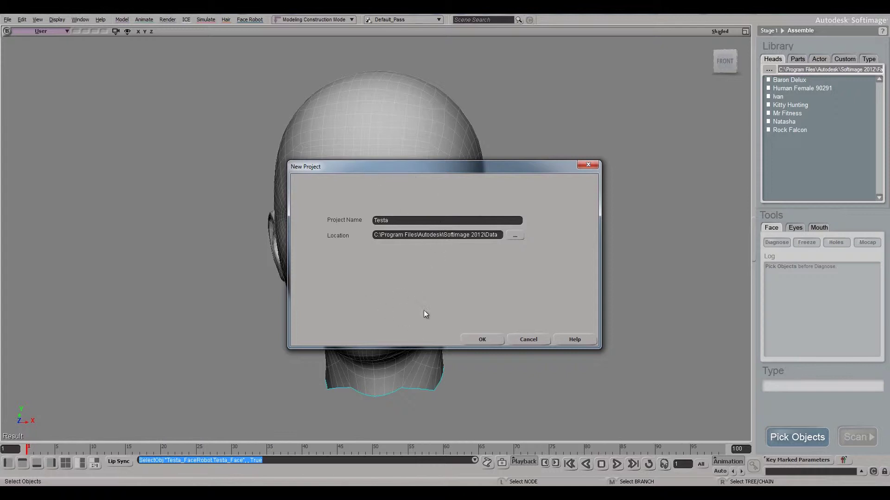
- Switch to Windows Explorer, copy the path of the Testa folder and move the Explorer window out of the way
key("alt+Tab")
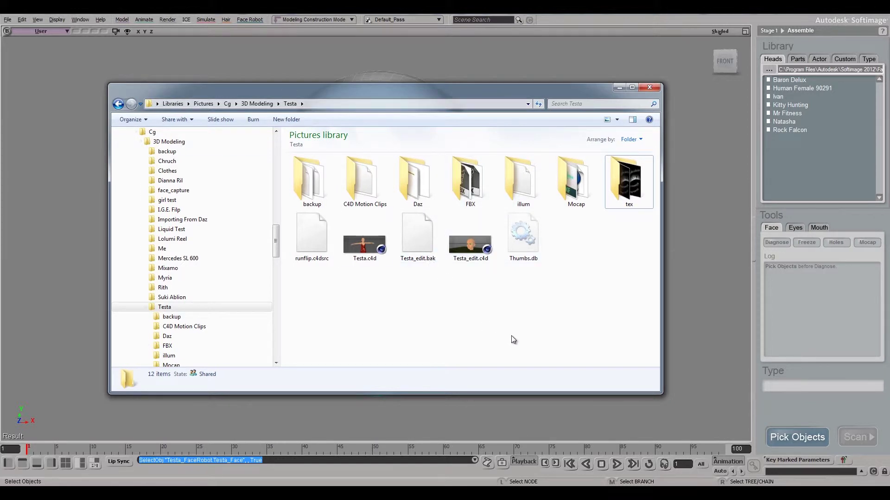
key("alt+d")
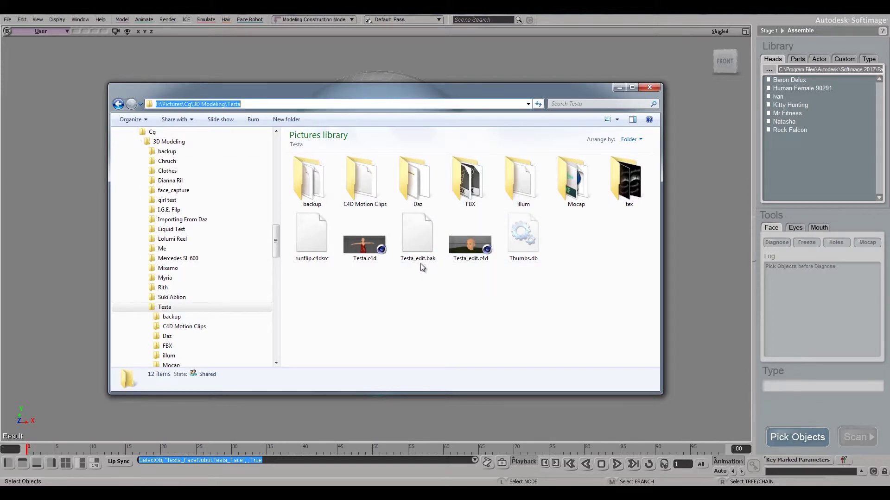
key("shift+F10")
key("Down")
key("Down")
key("Return")
key("super+shift+Right")
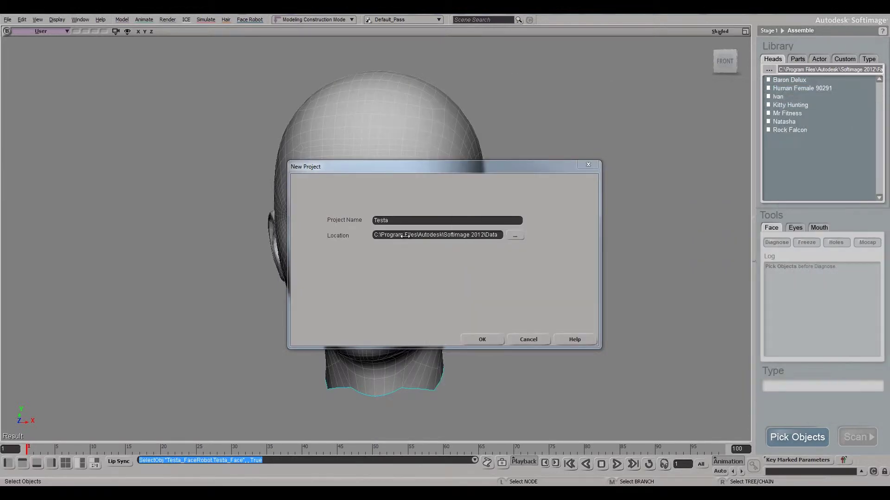
- Replace the new project's location with the copied path F:\Pictures\Cg\3D Modeling\Testa
double_click(416, 235)
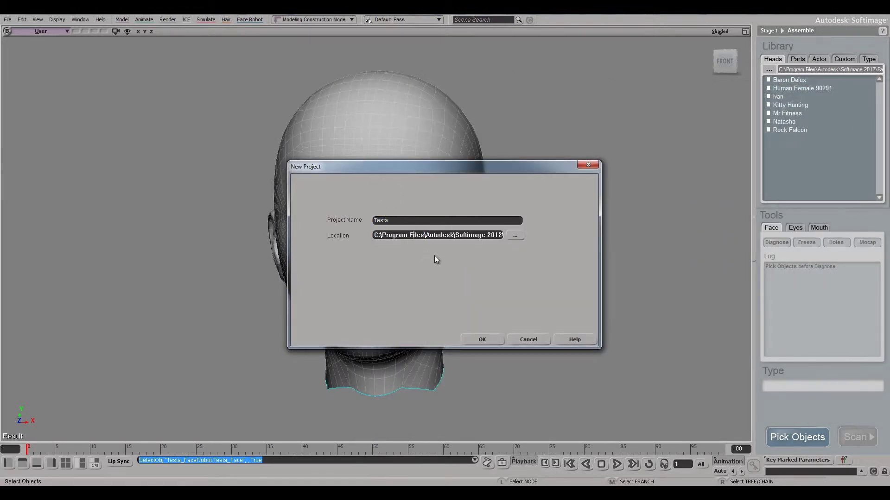
double_click(416, 235)
left_click(455, 235)
key("ctrl+shift+Right")
key("BackSpace")
key("BackSpace")
key("BackSpace")
key("BackSpace")
key("BackSpace")
key("ctrl+a")
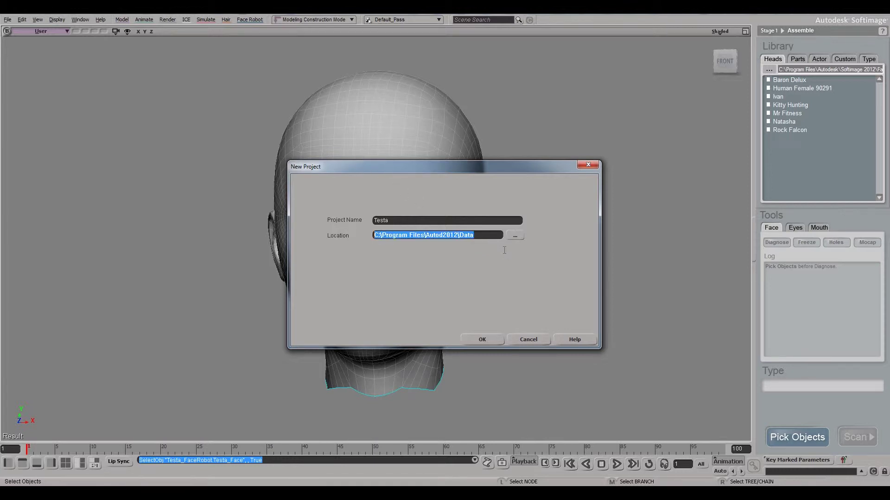
key("BackSpace")
key("ctrl+v")
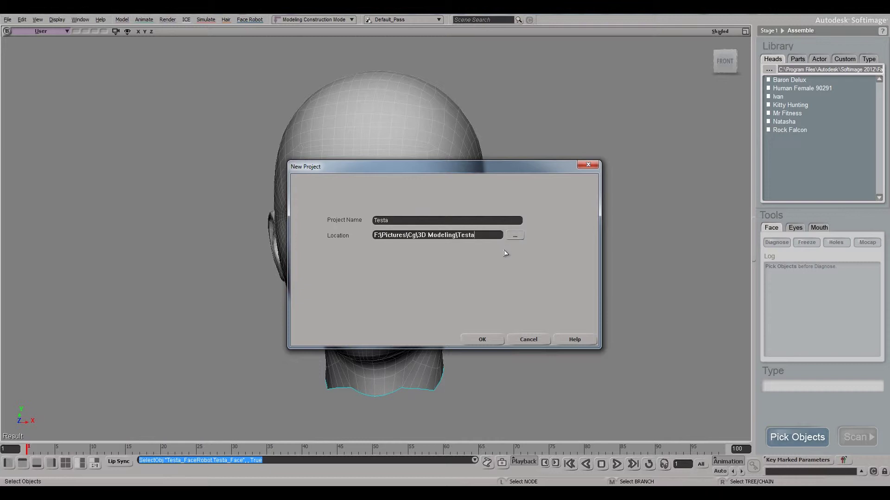
- Browse from the project location and create a folder named Softimage inside the Testa folder
key("Tab")
key("space")
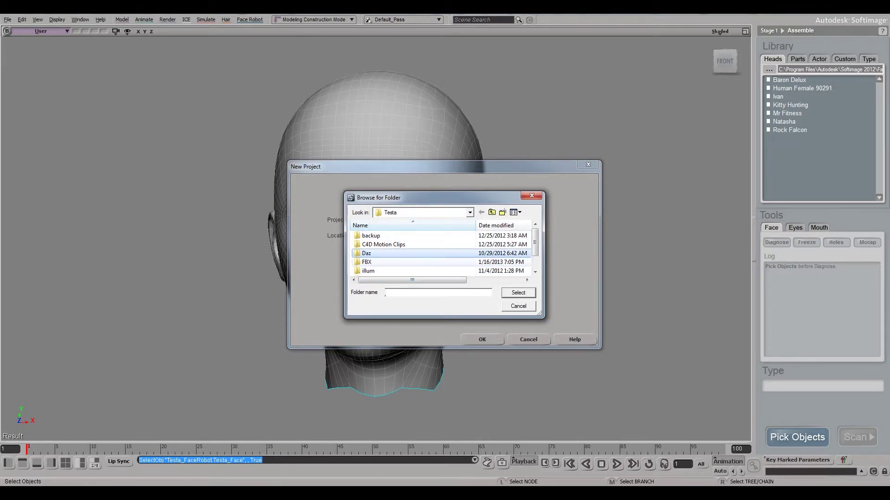
scroll(394, 253, "down", 1)
scroll(278, 344, "up", 1)
scroll(278, 344, "down", 1)
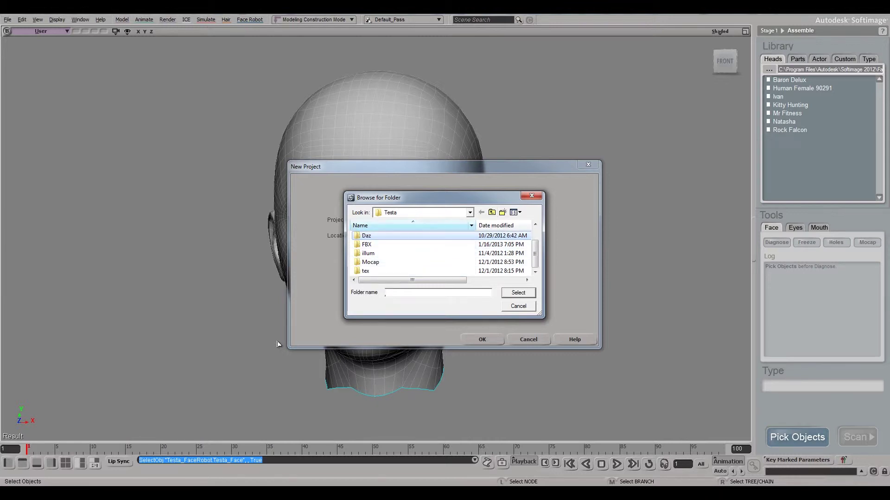
key("ctrl+shift+n")
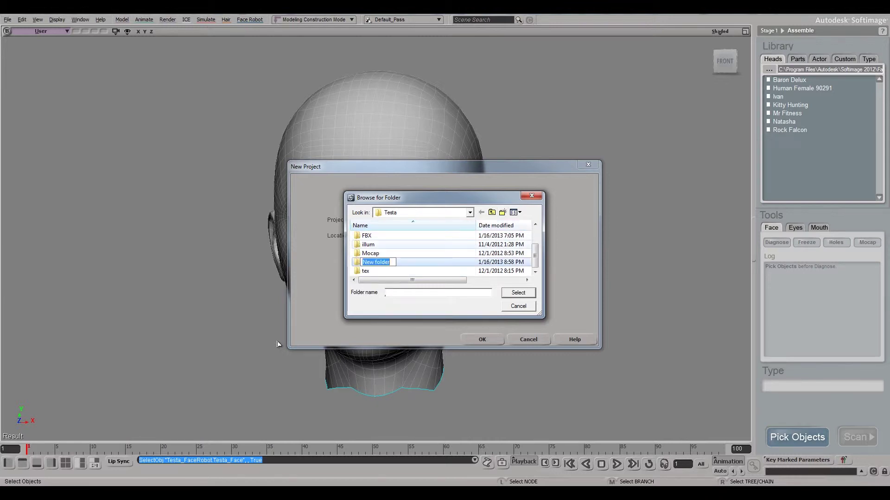
type("Softimage")
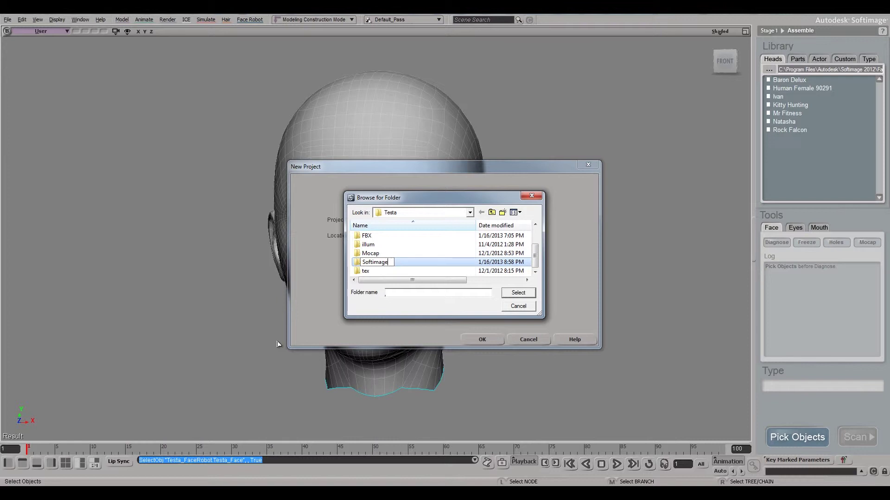
key("Return")
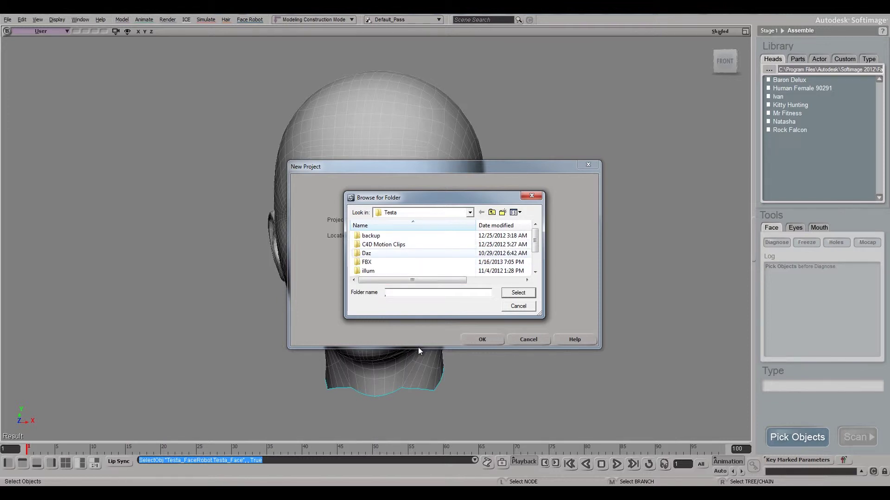
- Choose the Softimage folder as the project location and create the Testa project
scroll(418, 346, "down", 1)
scroll(410, 343, "up", 1)
scroll(431, 242, "down", 1)
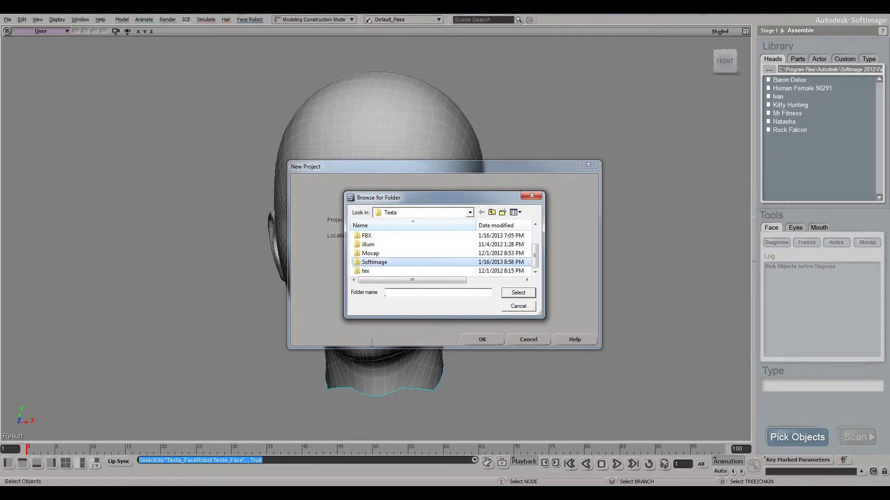
double_click(396, 261)
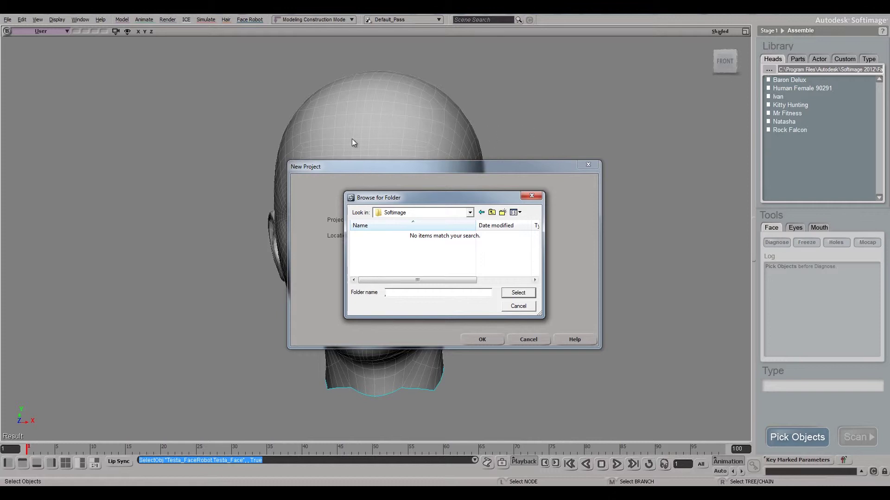
key("Return")
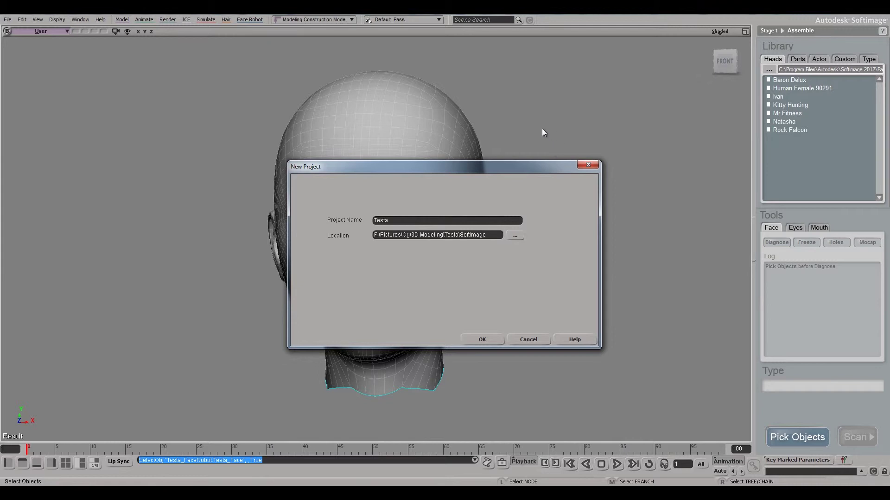
key("Return")
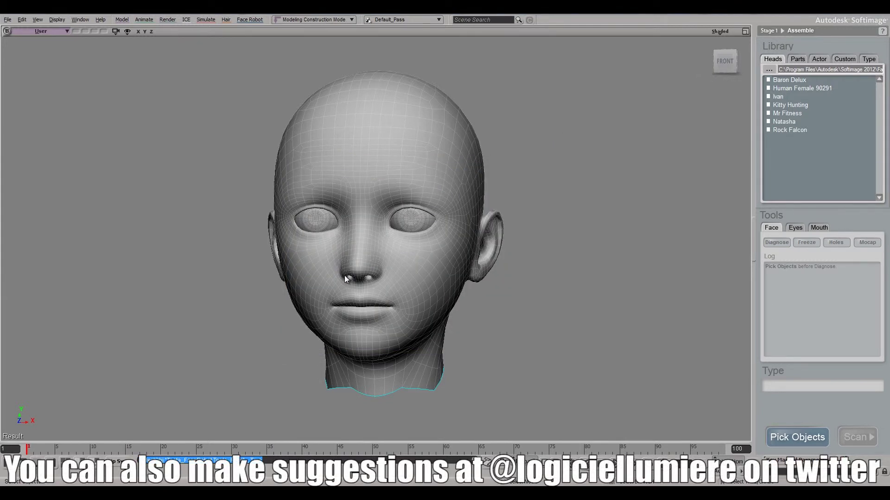
- Save the scene as Testa_FR in the project's Scenes folder and deselect the head mesh
key("alt+f")
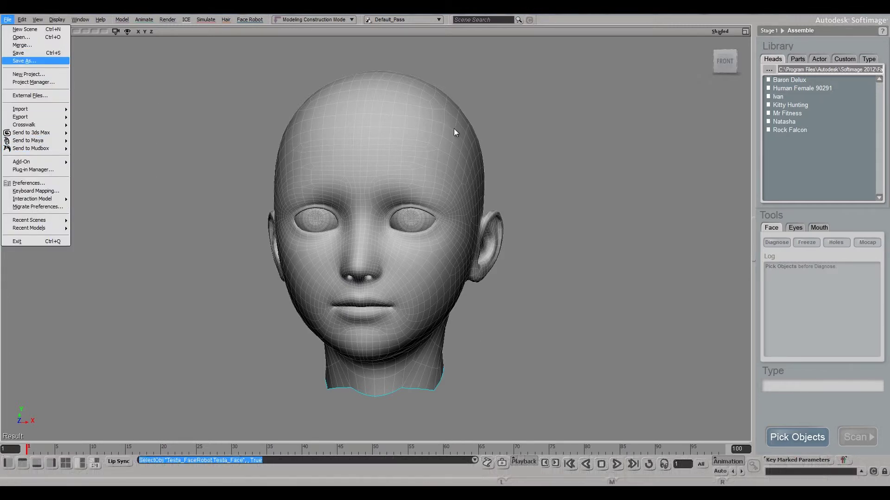
key("Return")
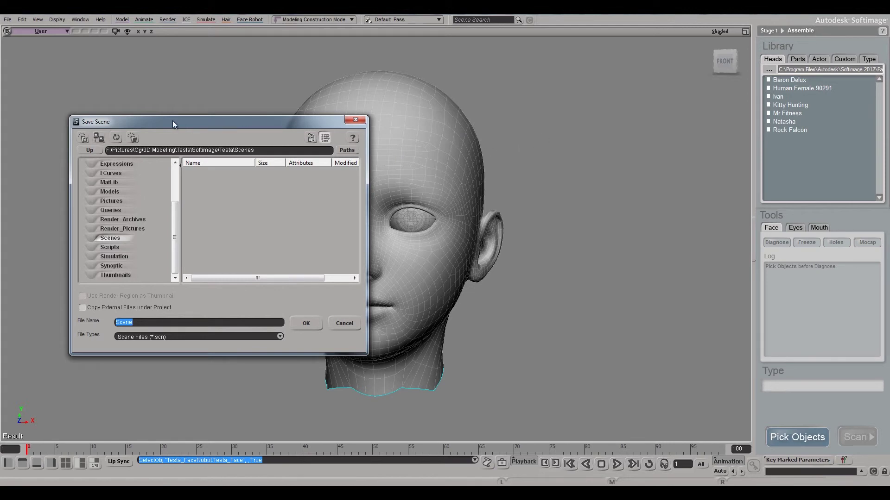
type("Test")
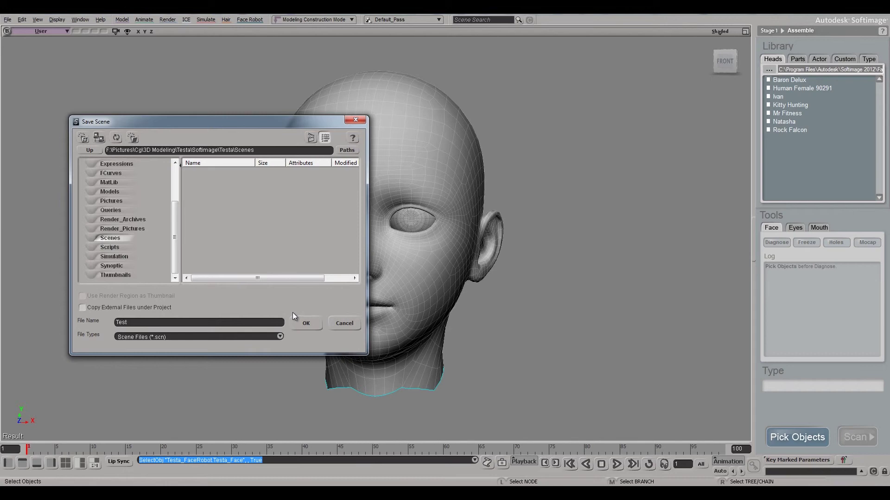
type("a_FR")
left_click(302, 322)
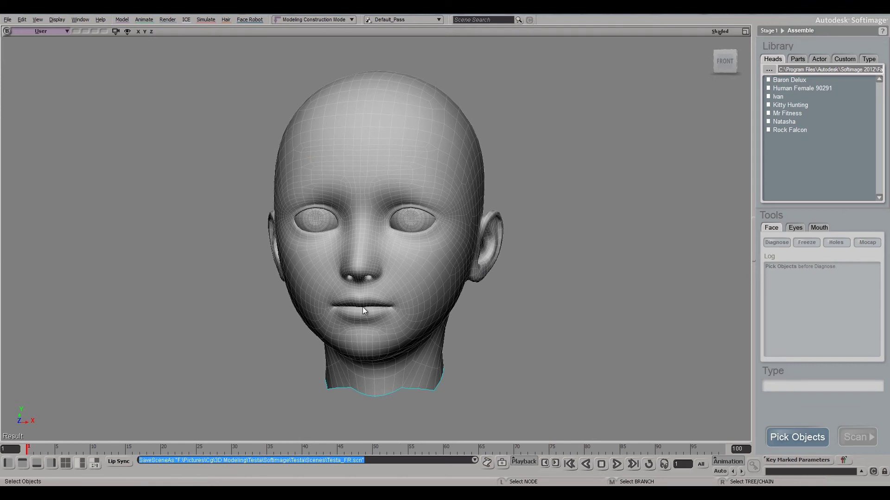
left_click(101, 142)
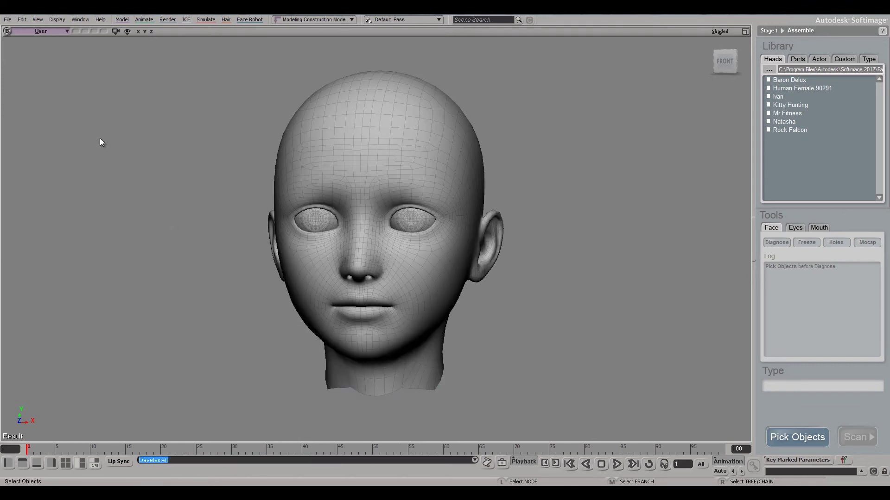